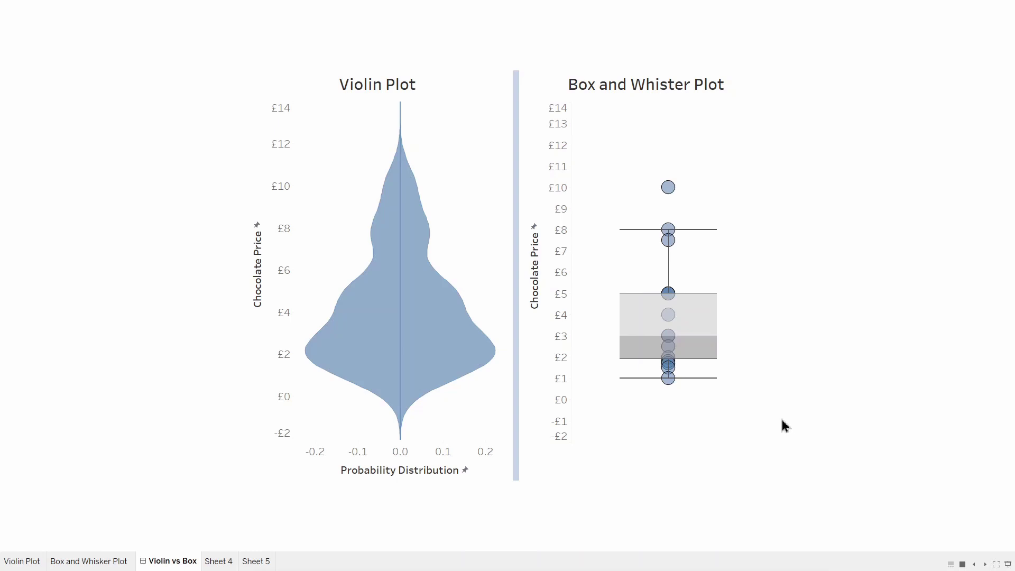
# Scroll the Excel Scaffold Data sheet down to its last value, 99, then return to Tableau
pyautogui.moveTo(624, 331)
pyautogui.moveTo(496, 365)
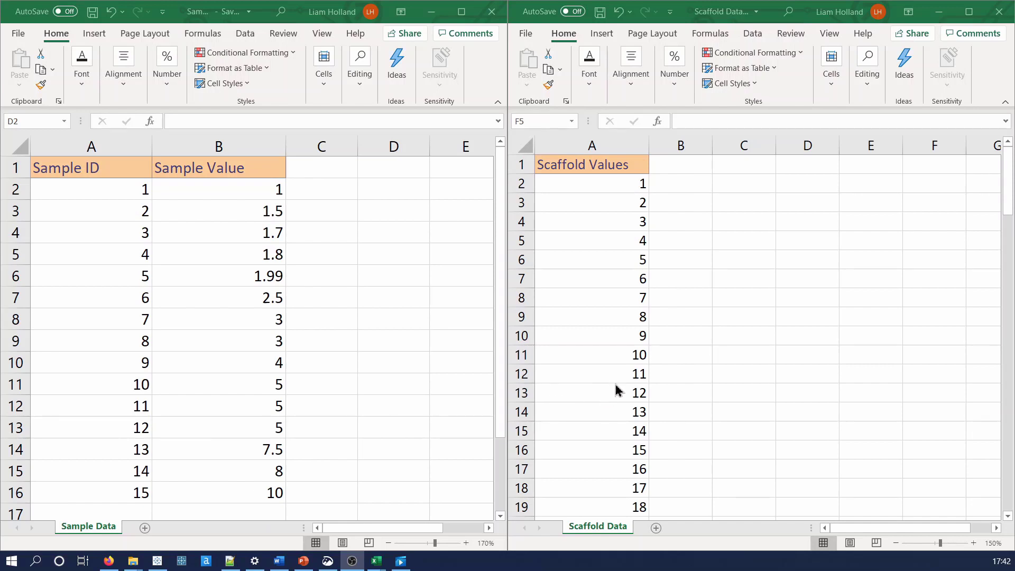
pyautogui.click(1009, 201)
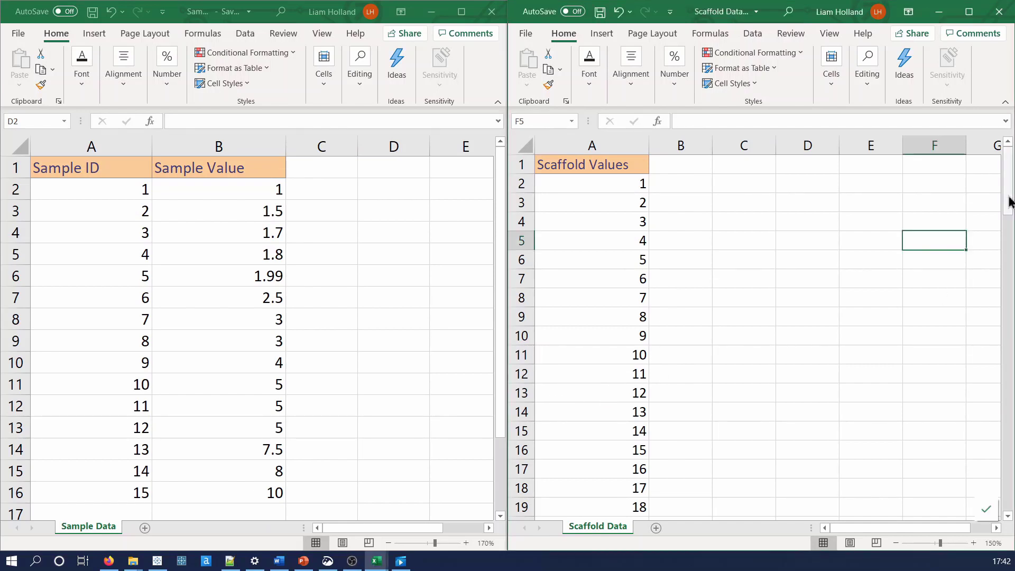
pyautogui.moveTo(1009, 200); pyautogui.dragTo(1007, 503)
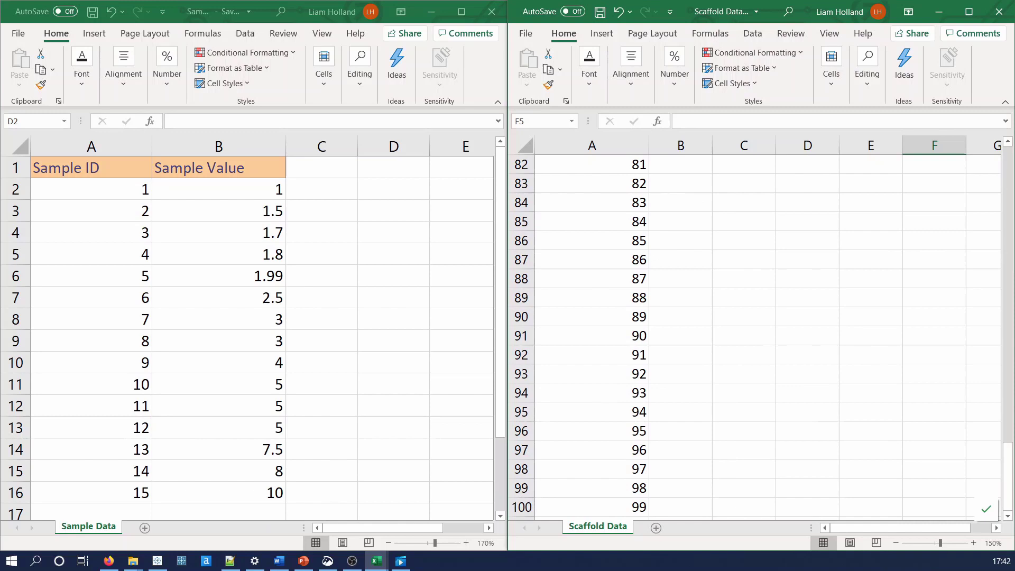
pyautogui.hotkey('alt', 'Tab')
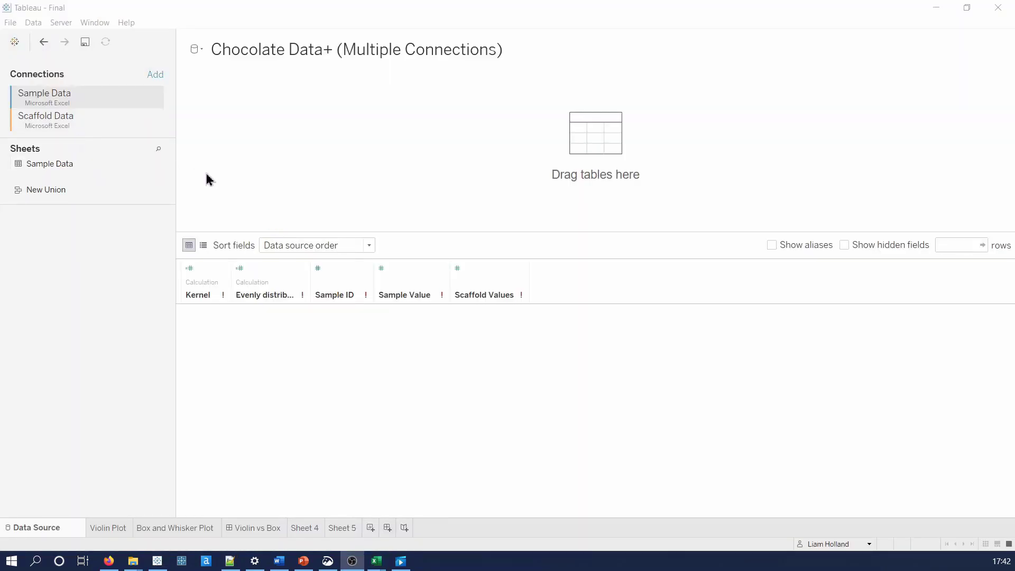
# Add Sample Data to the canvas and drop the Scaffold Data sheet beside it inside Sample Data
pyautogui.moveTo(79, 163); pyautogui.dragTo(224, 180)
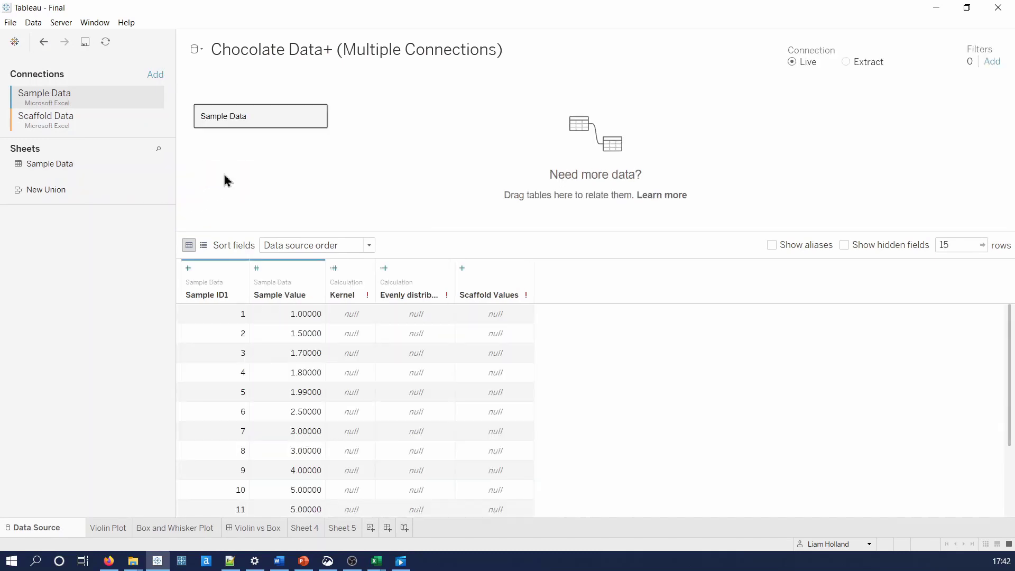
pyautogui.click(318, 117)
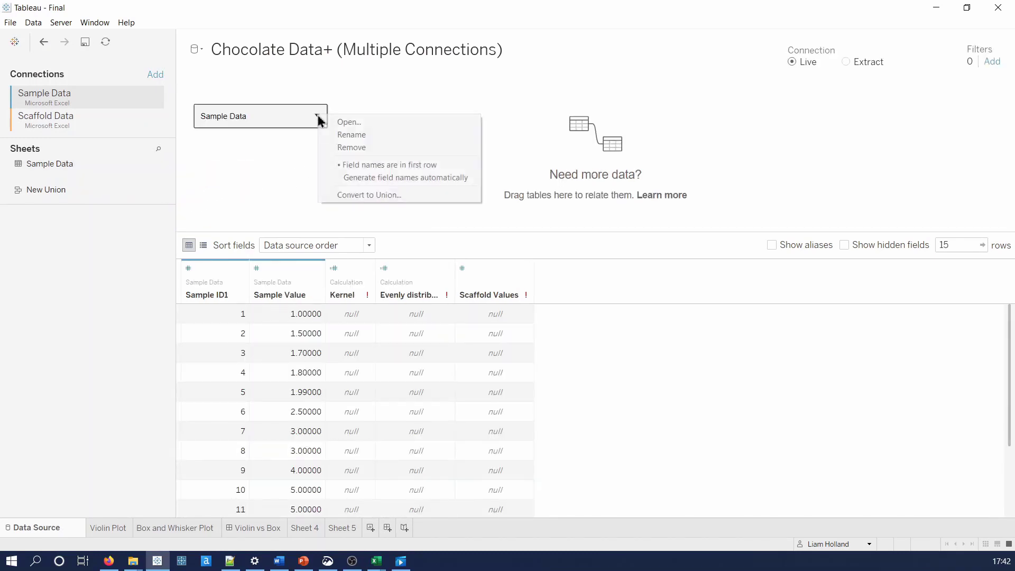
pyautogui.click(344, 123)
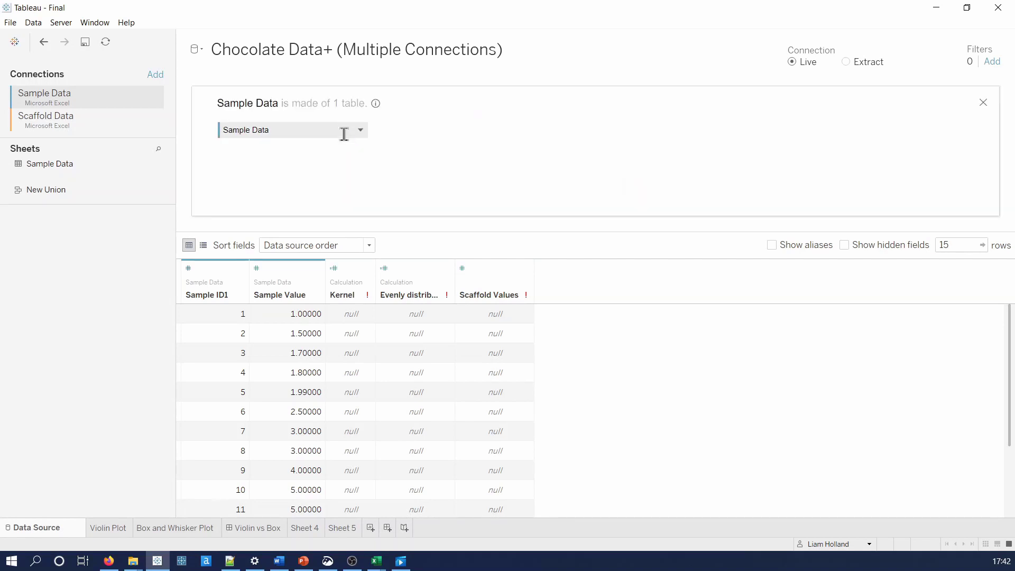
pyautogui.click(70, 122)
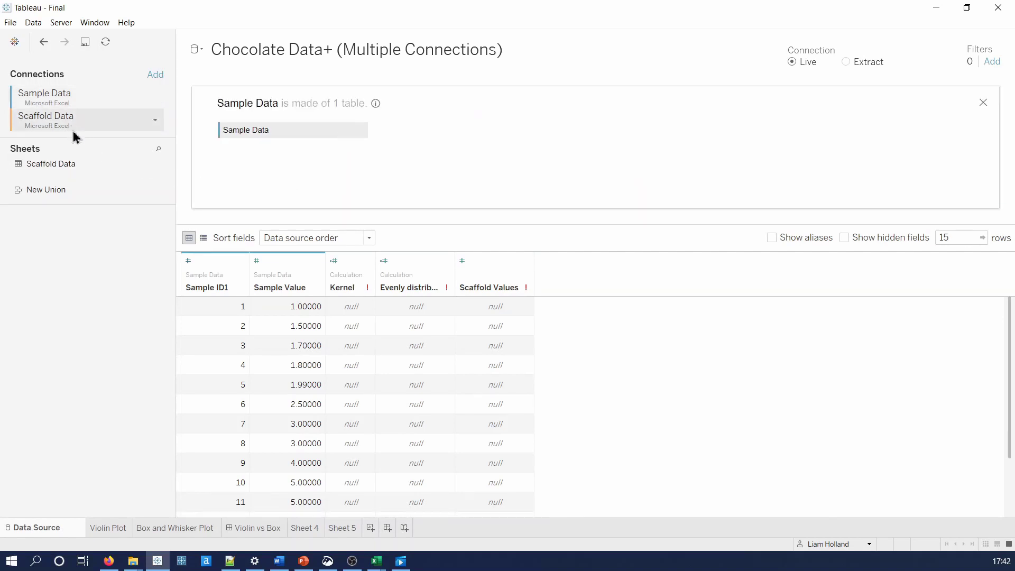
pyautogui.moveTo(69, 163); pyautogui.dragTo(430, 181)
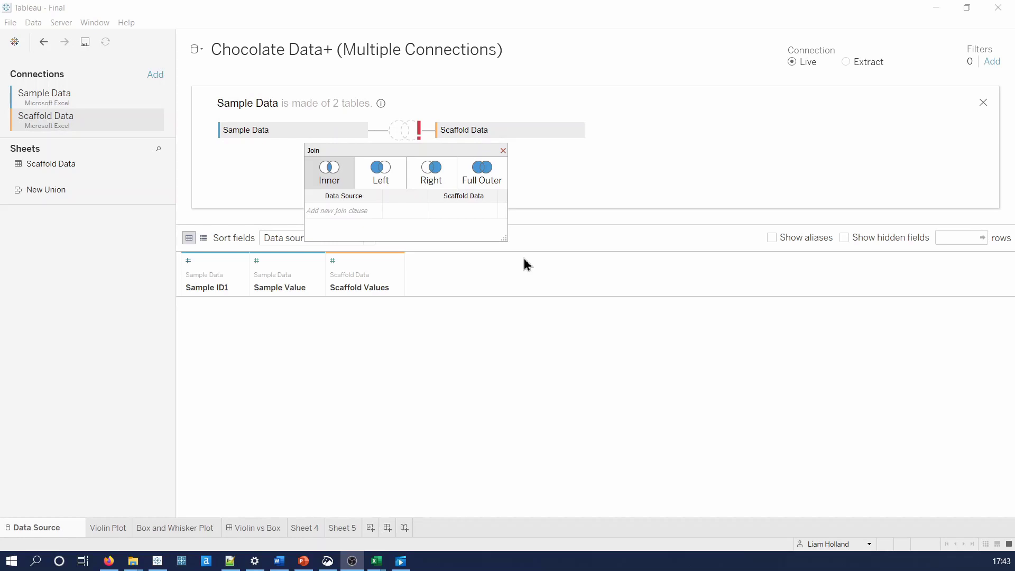
# Inner-join Sample Data and Scaffold Data on a 'join' calculation for each side
pyautogui.click(347, 212)
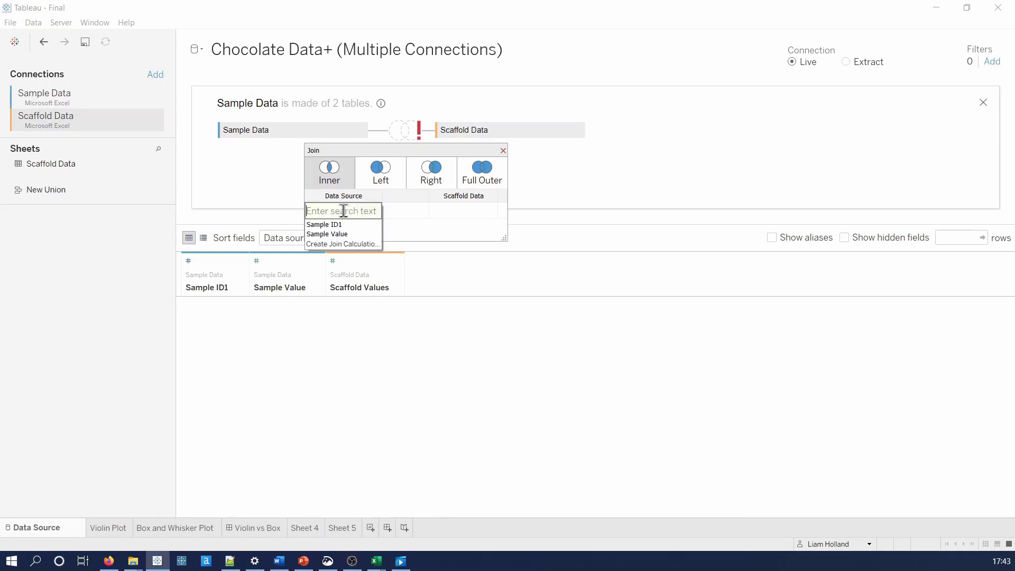
pyautogui.click(345, 245)
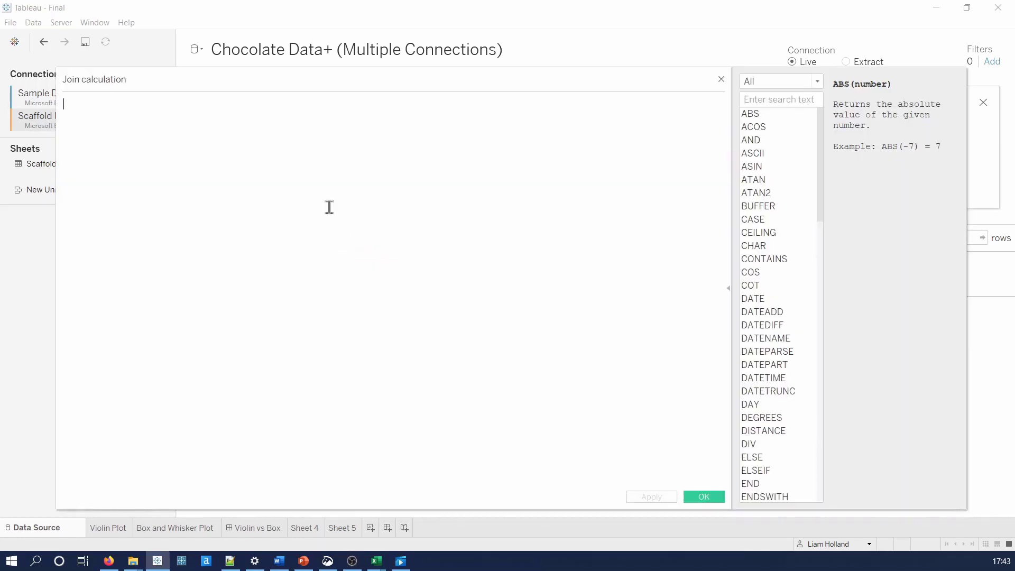
pyautogui.write("'join'")
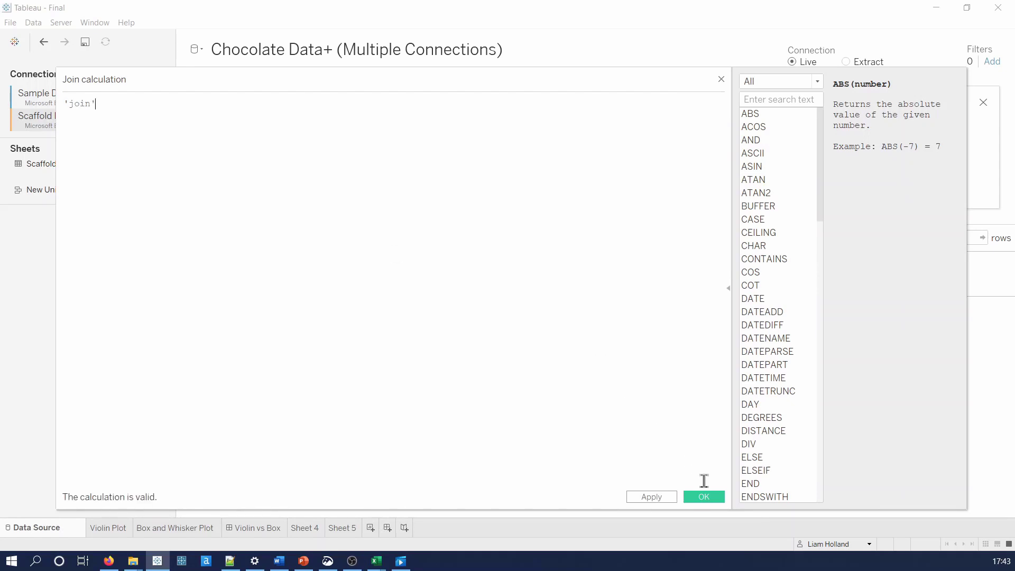
pyautogui.click(704, 496)
pyautogui.click(464, 210)
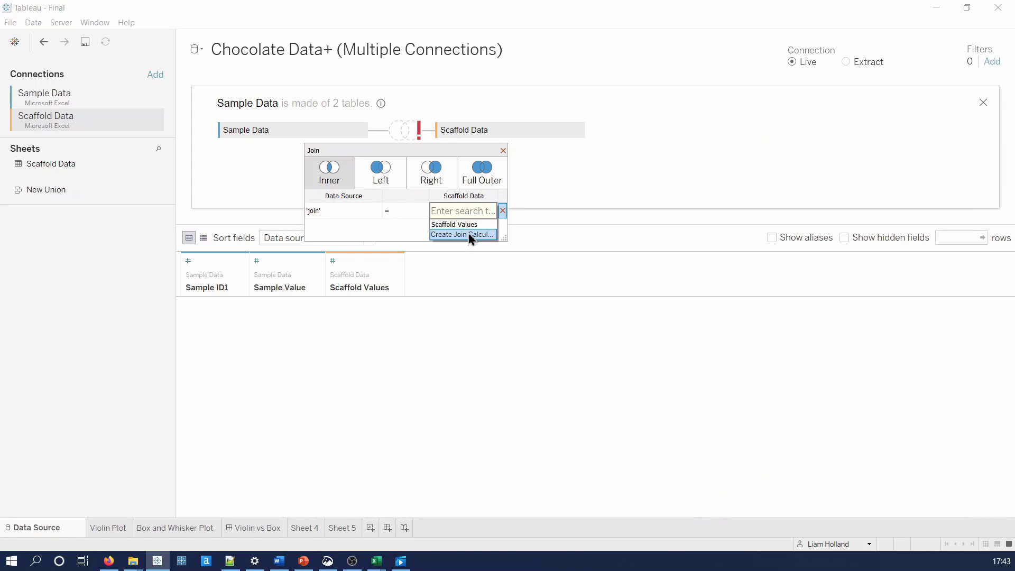
pyautogui.click(469, 234)
pyautogui.write("'")
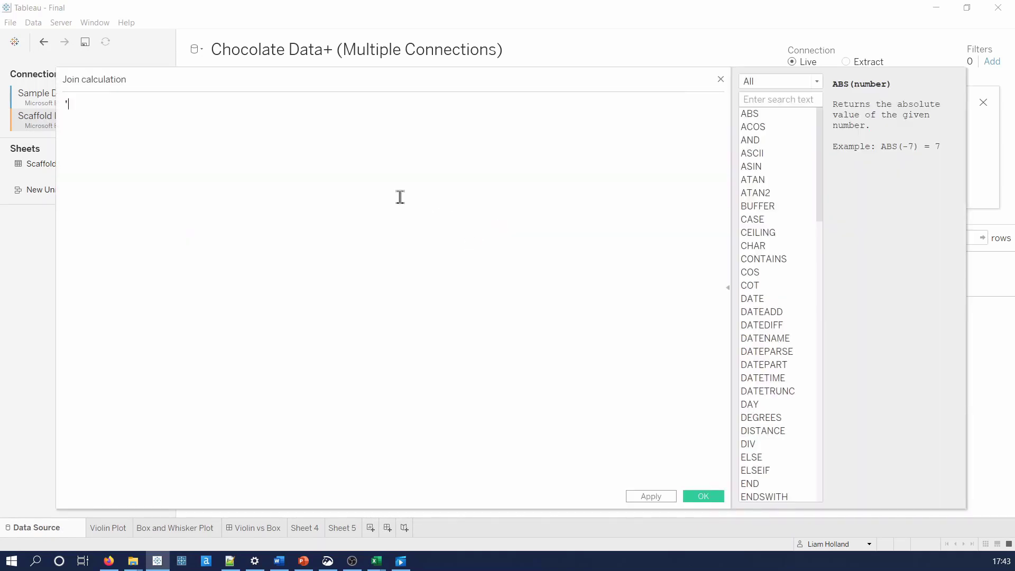
pyautogui.write("join'")
pyautogui.click(705, 496)
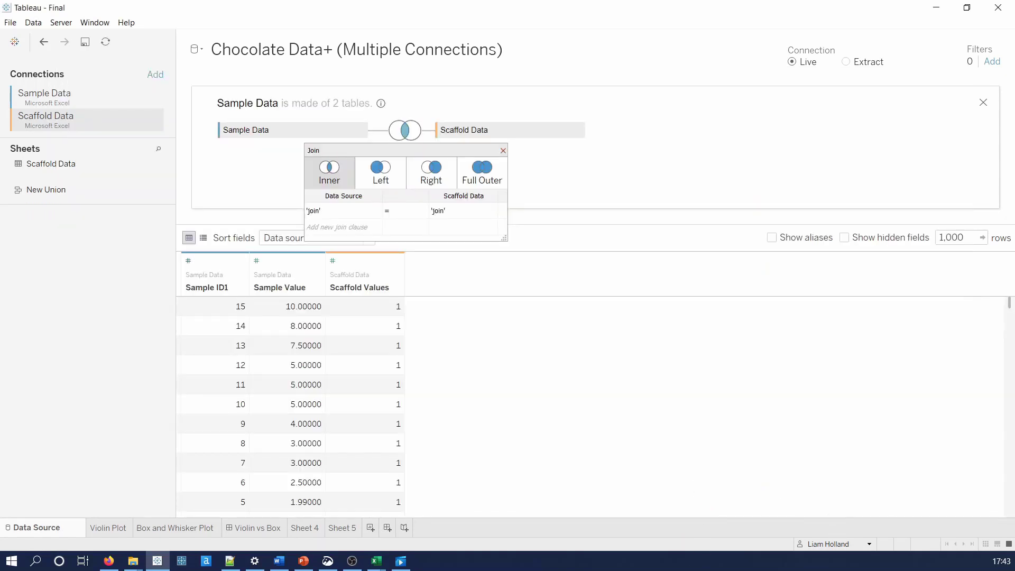
pyautogui.click(639, 374)
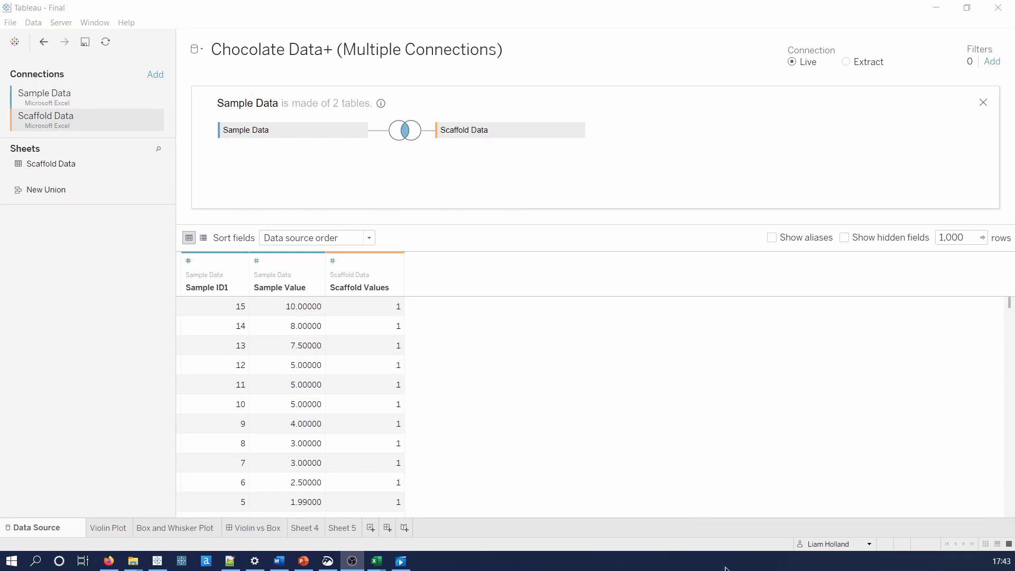
# Create blank Sheet 6 and select the Evenly distributed scaffold values and Kernel calculated fields
pyautogui.hotkey('ctrl', 'm')
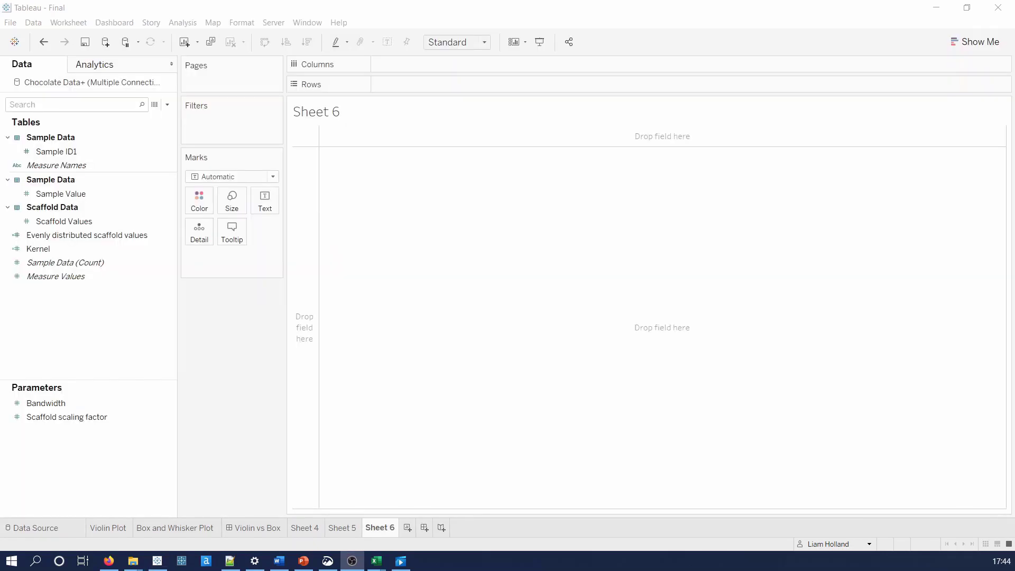
pyautogui.click(88, 235)
pyautogui.keyDown('ctrl'); pyautogui.click(38, 249); pyautogui.keyUp('ctrl')
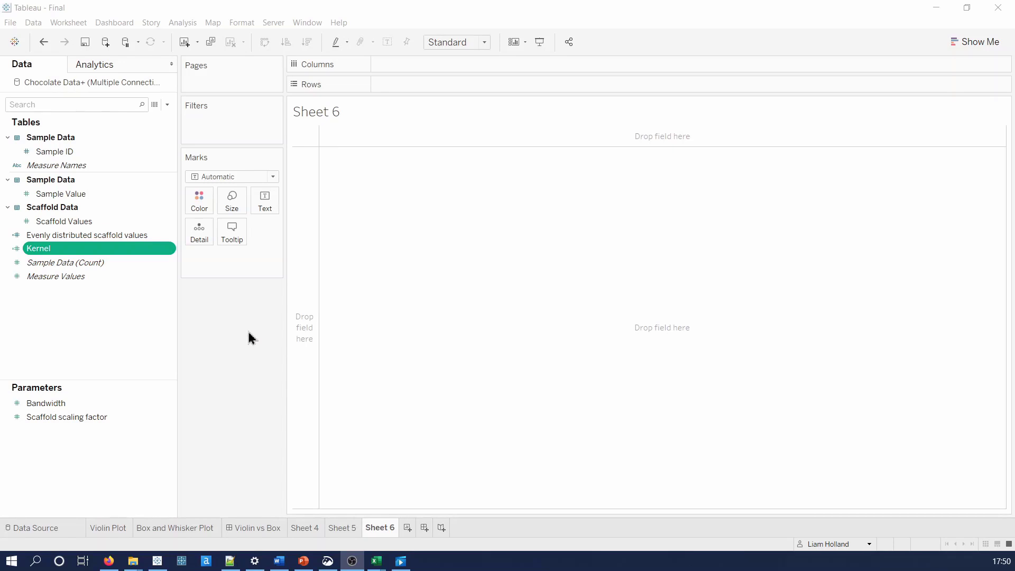
# Review the Kernel calculation and close it unchanged
pyautogui.rightClick(122, 252)
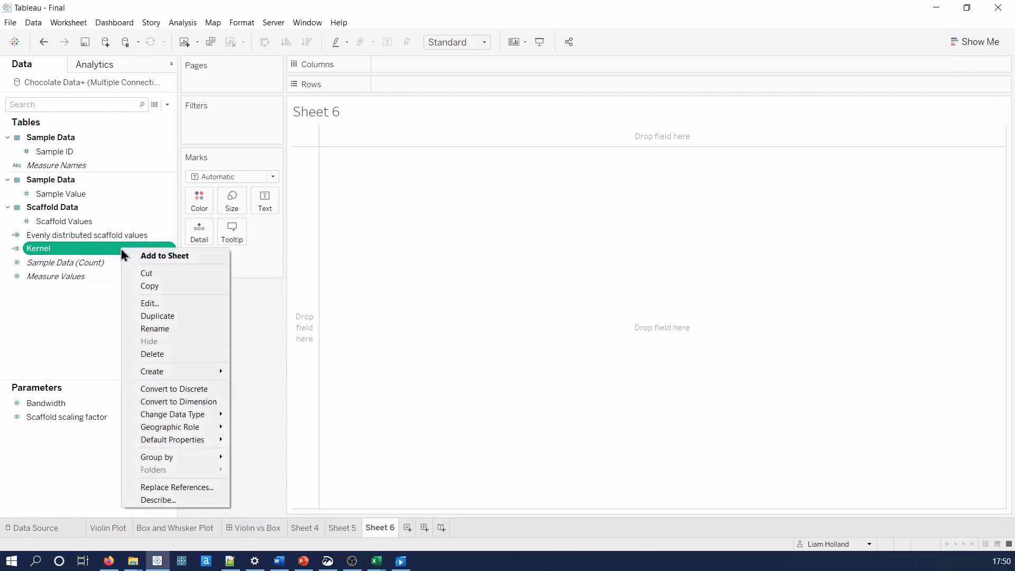
pyautogui.click(153, 302)
pyautogui.scroll(3, 291, 307)
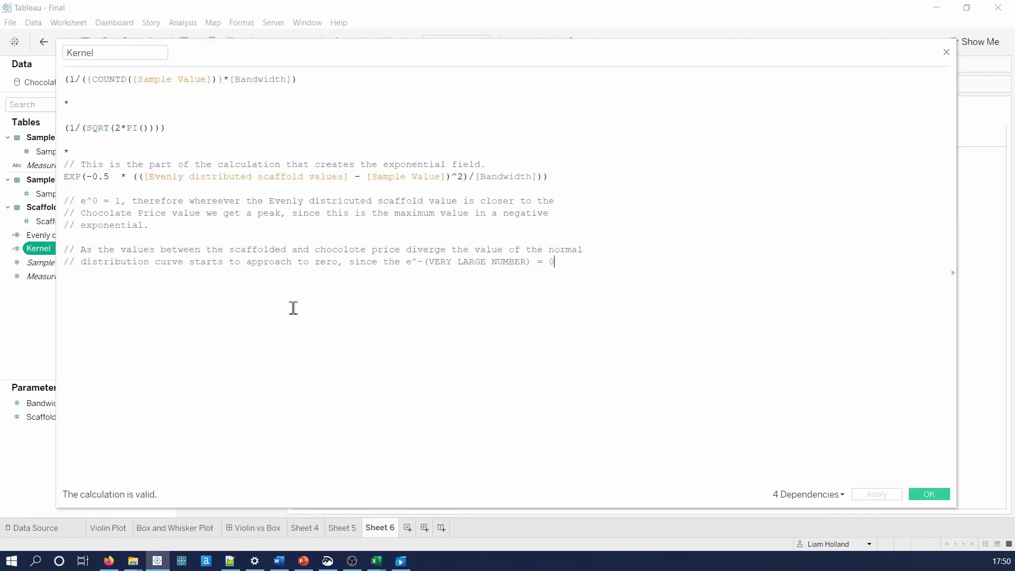
pyautogui.click(931, 495)
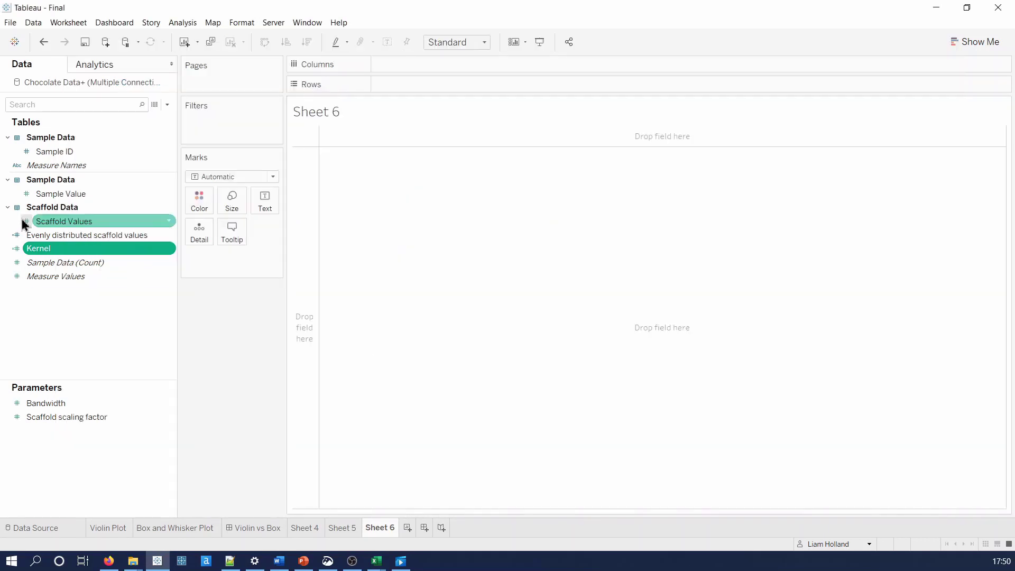
# Review the Evenly distributed scaffold values calculation and close it unchanged
pyautogui.click(62, 236)
pyautogui.rightClick(62, 235)
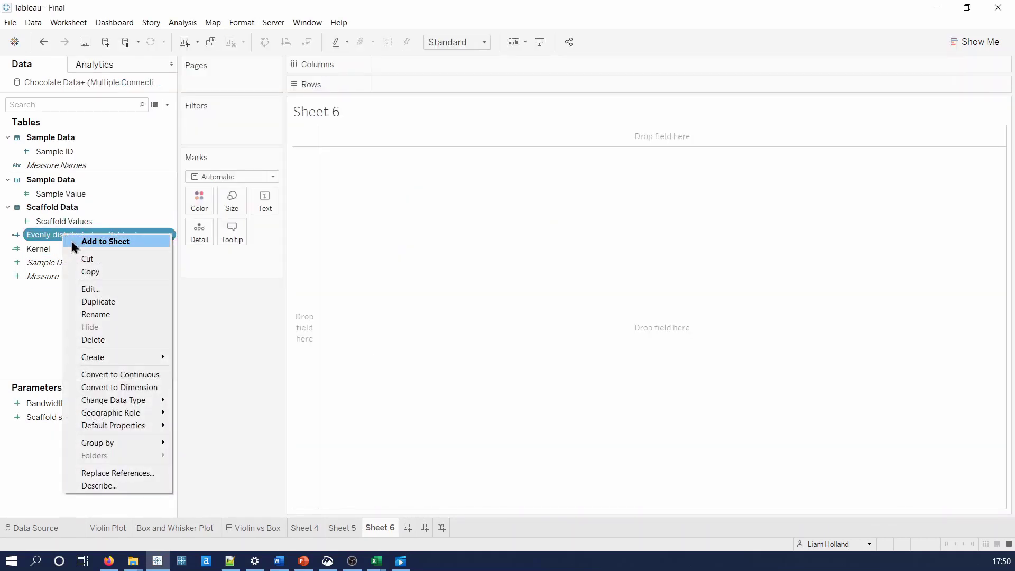
pyautogui.click(100, 288)
pyautogui.scroll(3, 408, 347)
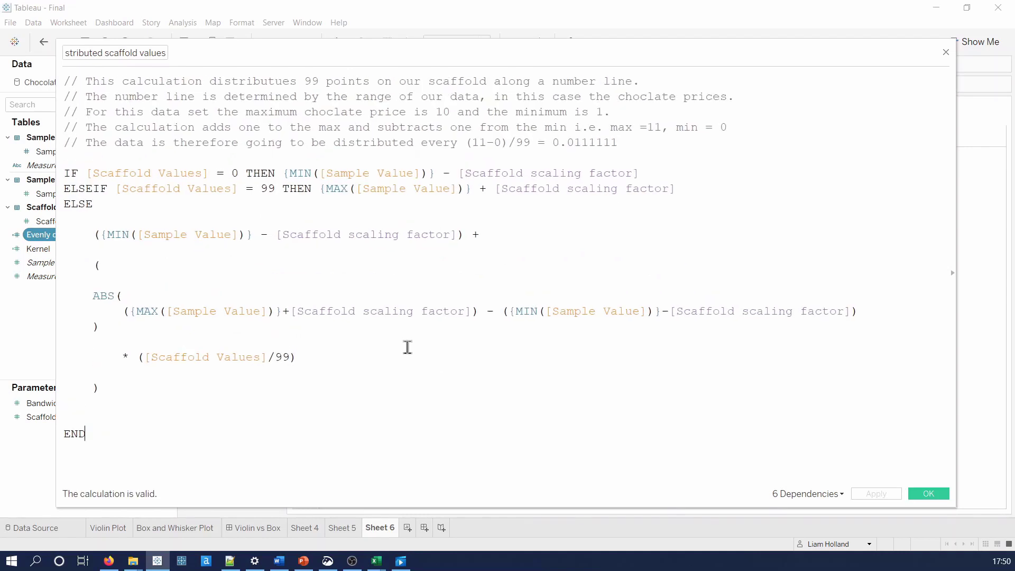
pyautogui.click(919, 494)
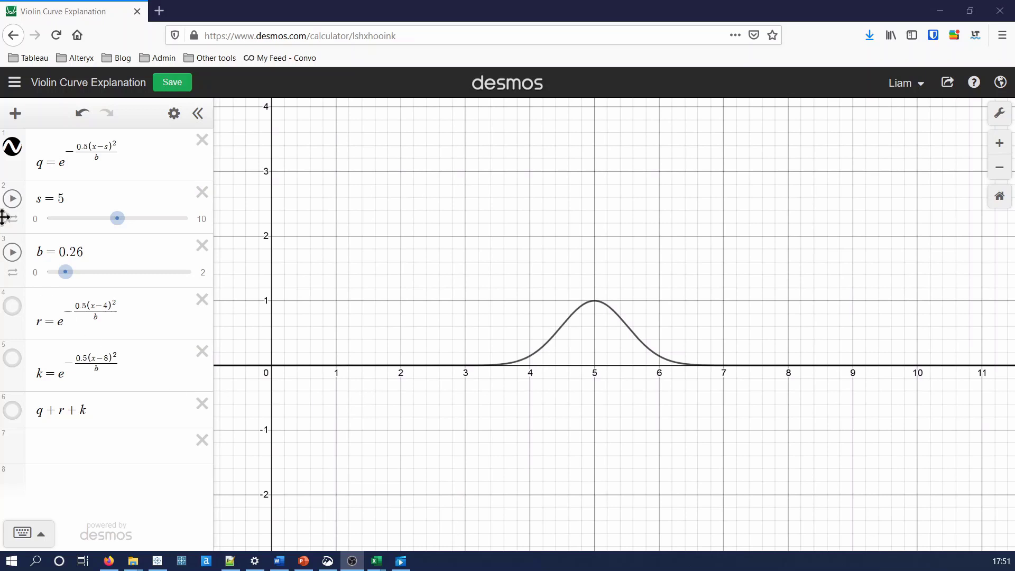
# Animate the s slider, stop it at 3.7, and hide the q curve
pyautogui.click(12, 199)
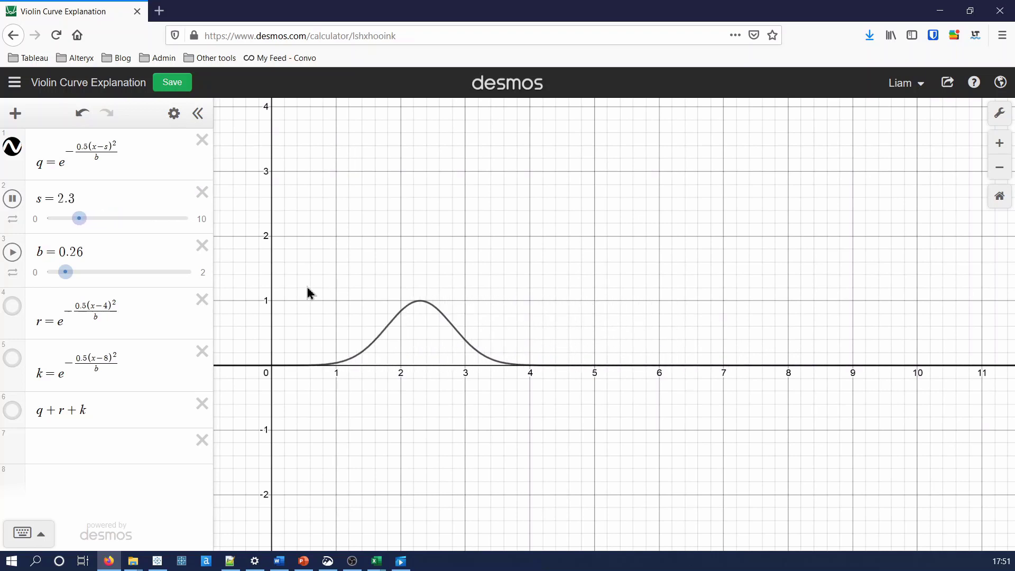
pyautogui.click(99, 219)
pyautogui.click(12, 146)
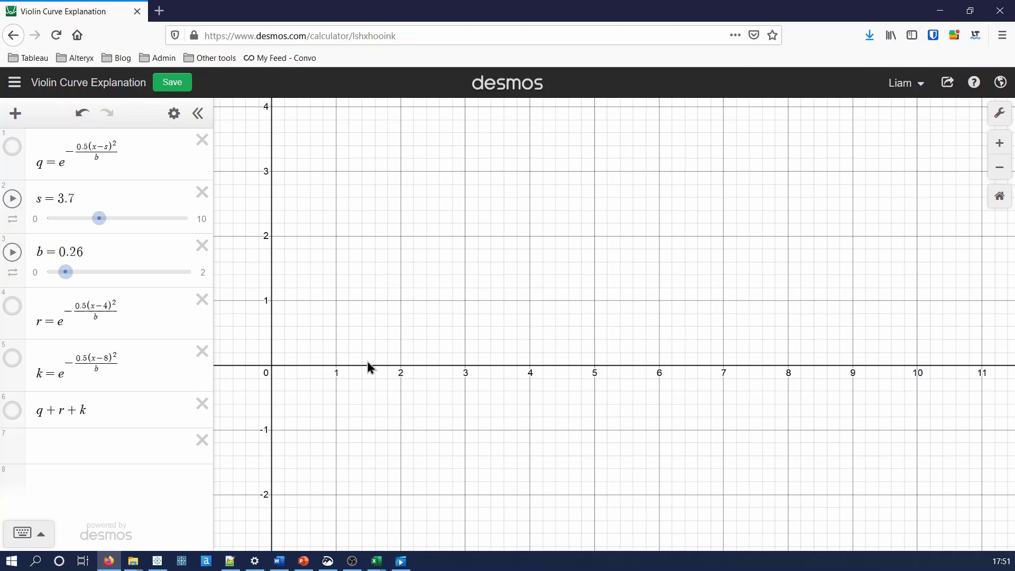
# Display the r (at 4), k (at 8) and q bell curves plus their q+r+k sum
pyautogui.click(12, 305)
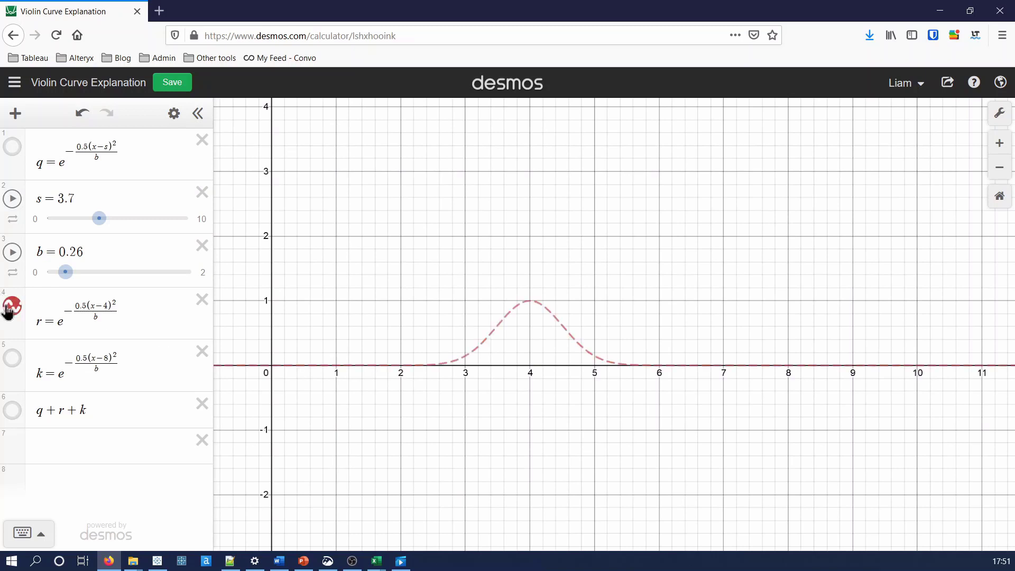
pyautogui.click(12, 359)
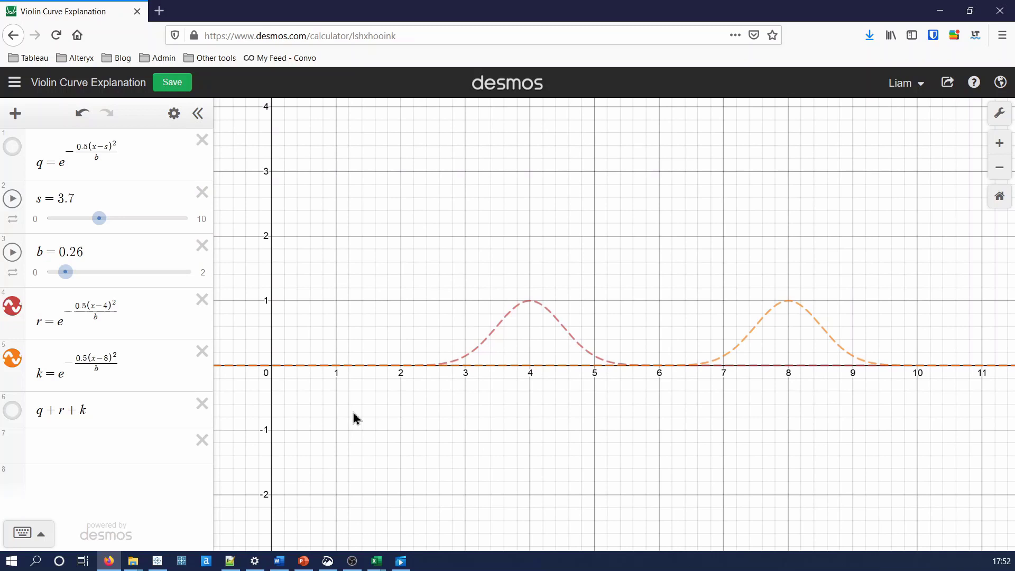
pyautogui.click(12, 147)
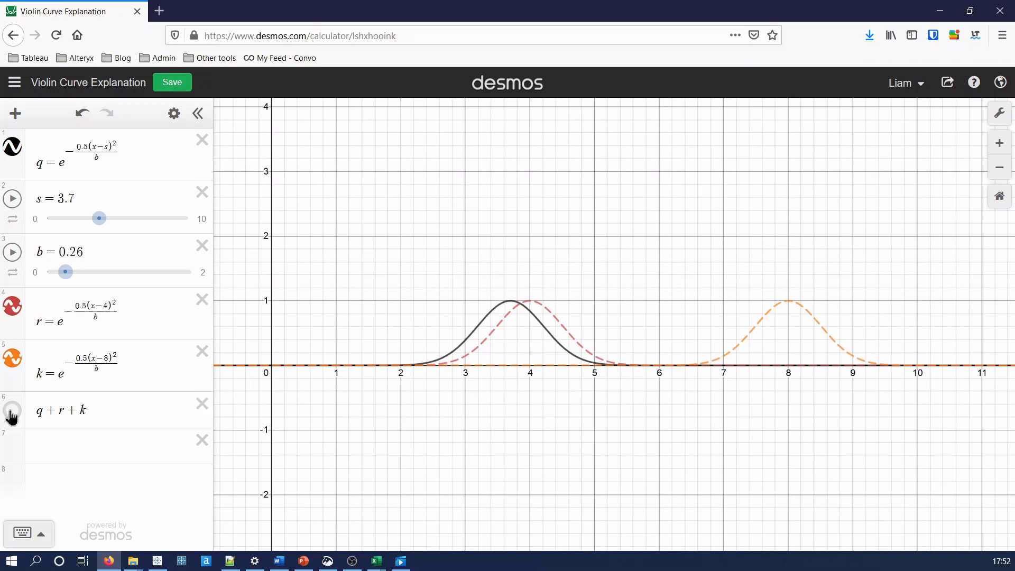
pyautogui.click(12, 413)
pyautogui.click(13, 200)
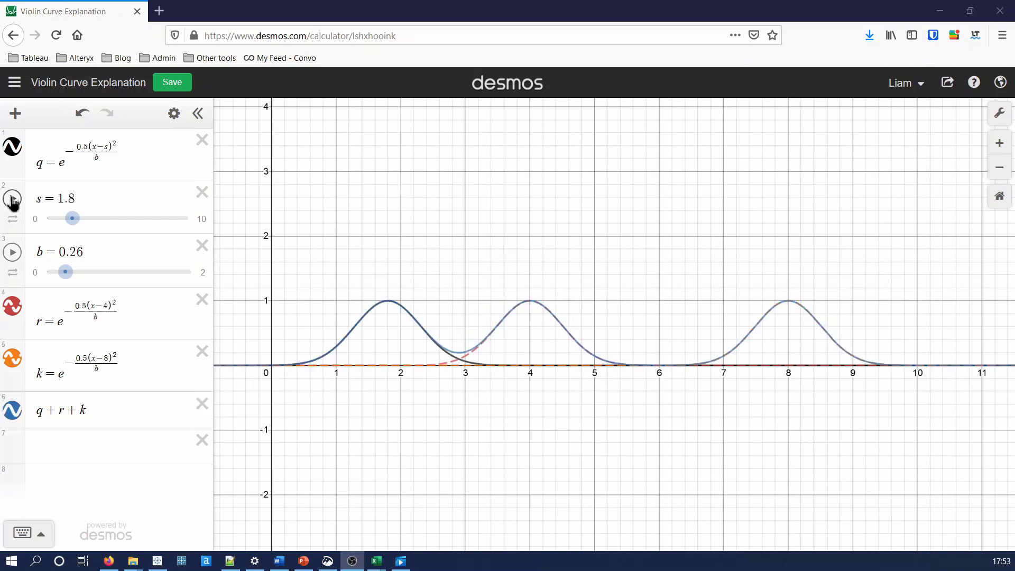
# Stop s at 4.9 and animate bandwidth b to 1.86, then return to Tableau
pyautogui.click(13, 199)
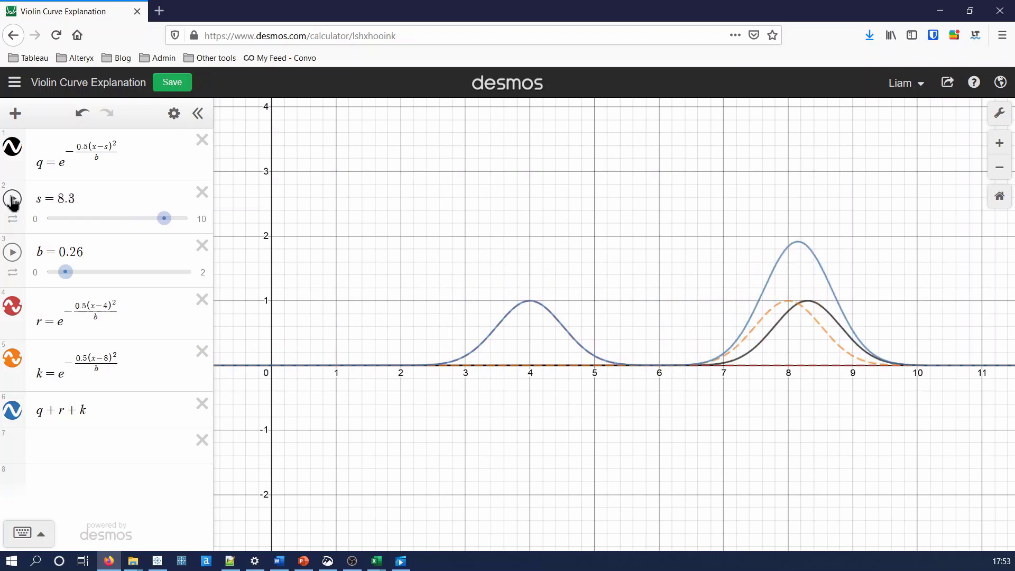
pyautogui.click(12, 200)
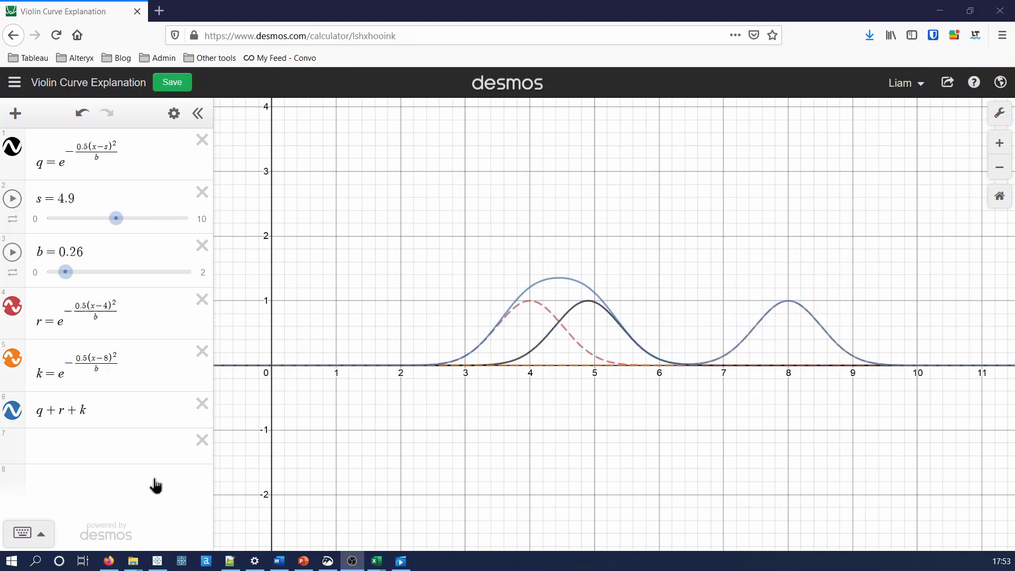
pyautogui.click(11, 254)
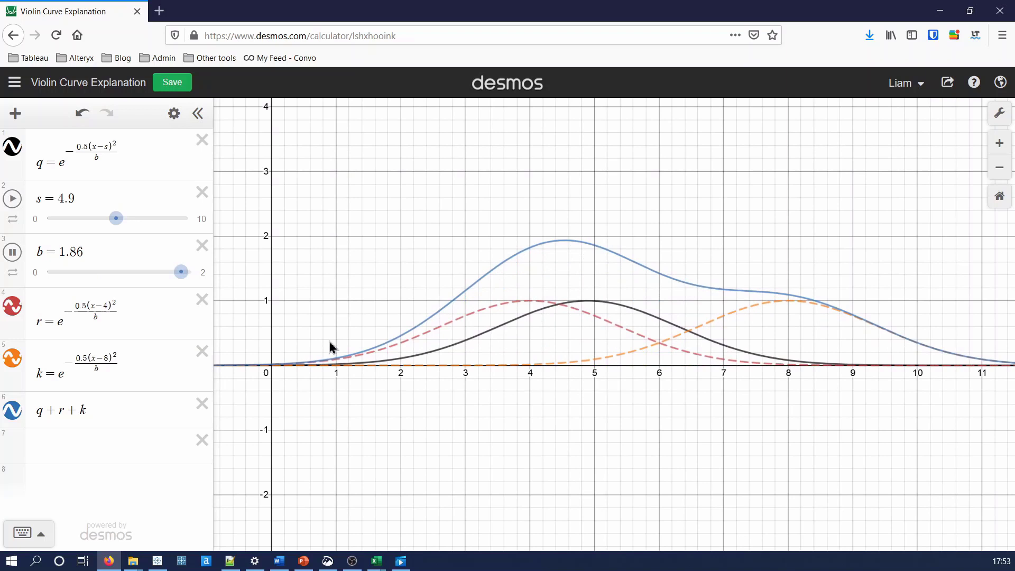
pyautogui.hotkey('alt', 'Tab')
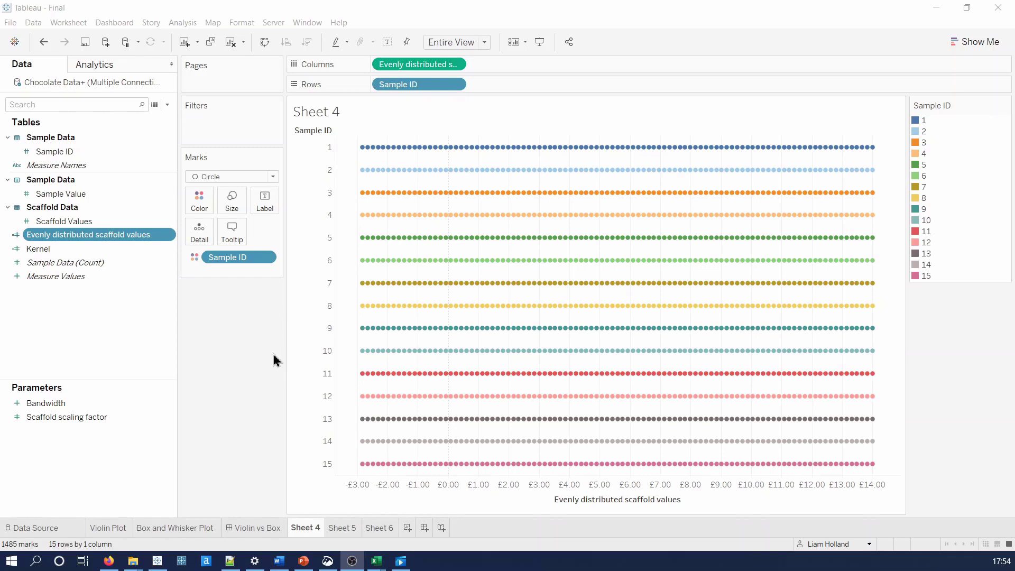
# Switch from Sheet 4 to the empty Sheet 6
pyautogui.click(380, 528)
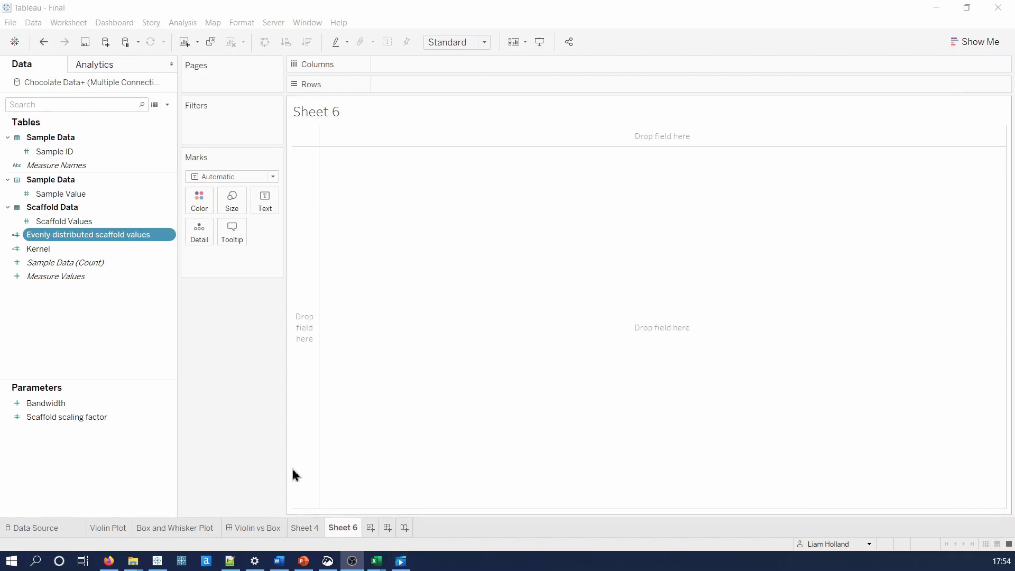
# Show the Bandwidth (1) and Scaffold scaling factor (4) parameter controls on Sheet 6
pyautogui.rightClick(170, 407)
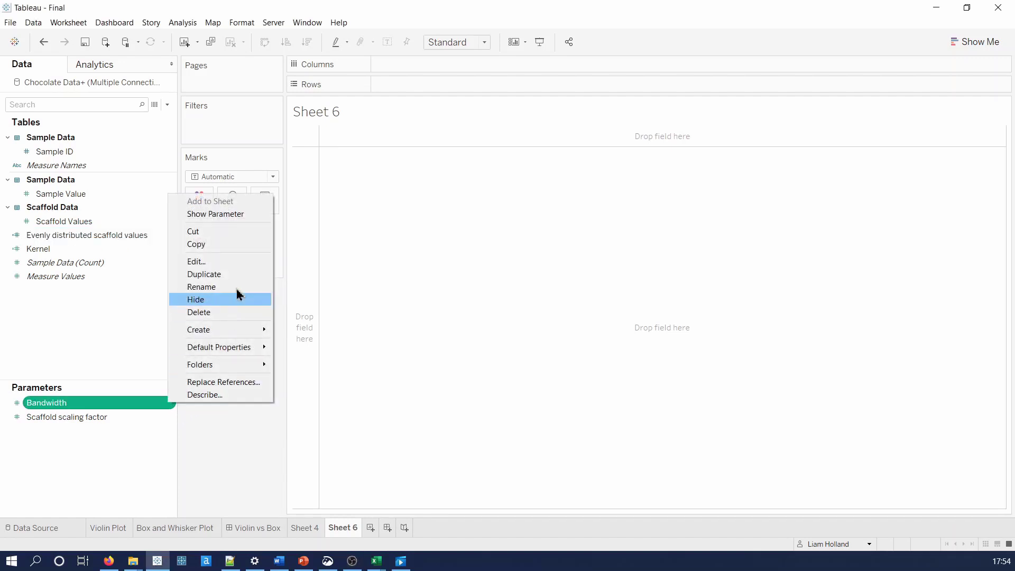
pyautogui.click(232, 214)
pyautogui.rightClick(169, 421)
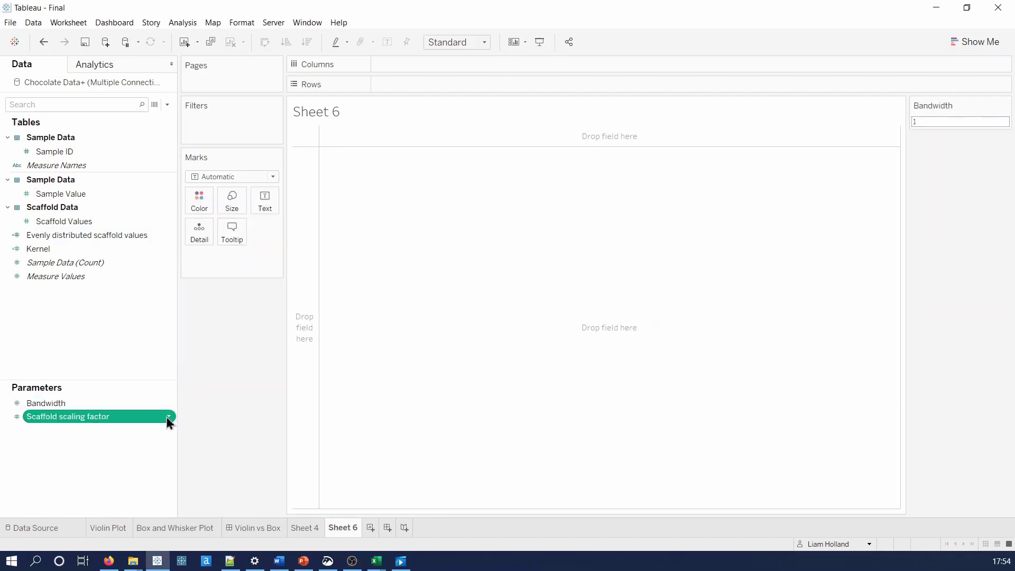
pyautogui.click(239, 226)
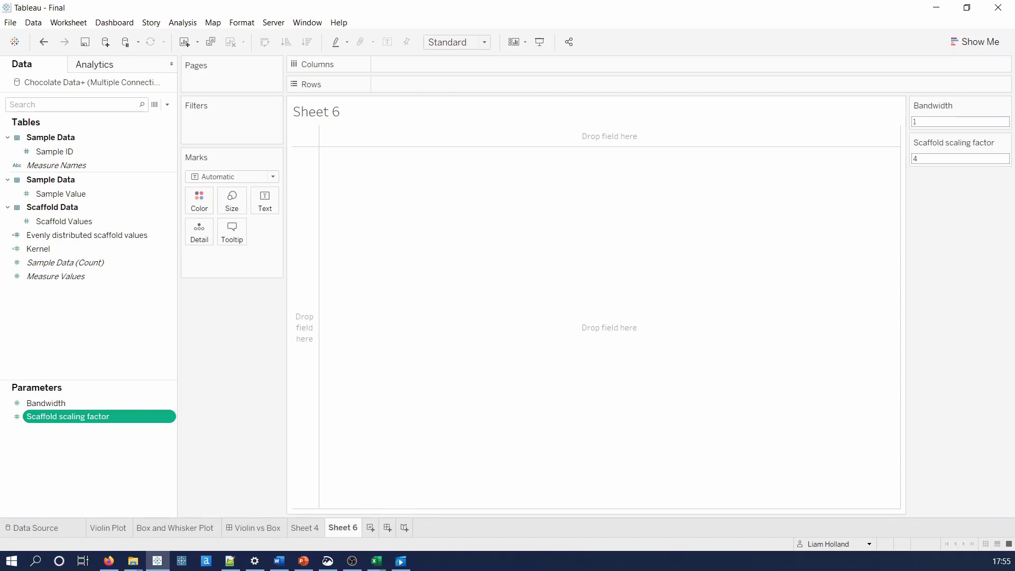
pyautogui.hotkey('alt', 'Tab')
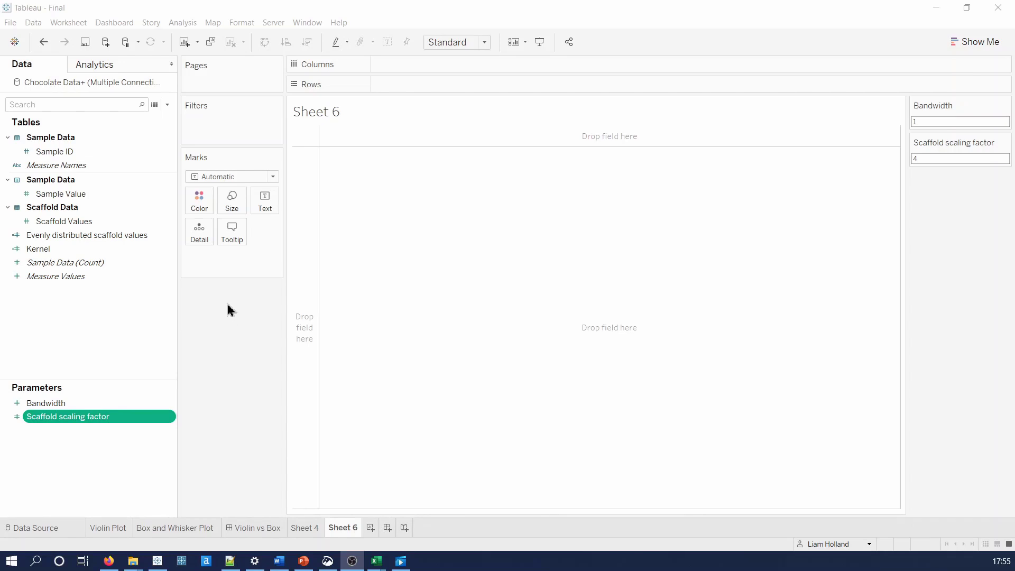
# Convert Evenly distributed scaffold values to a continuous dimension
pyautogui.rightClick(173, 238)
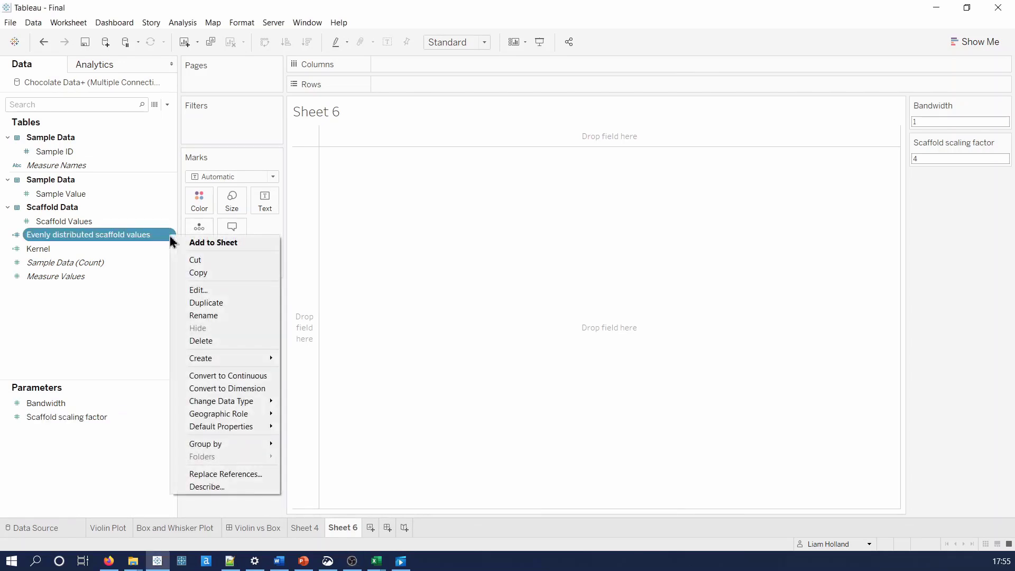
pyautogui.click(248, 388)
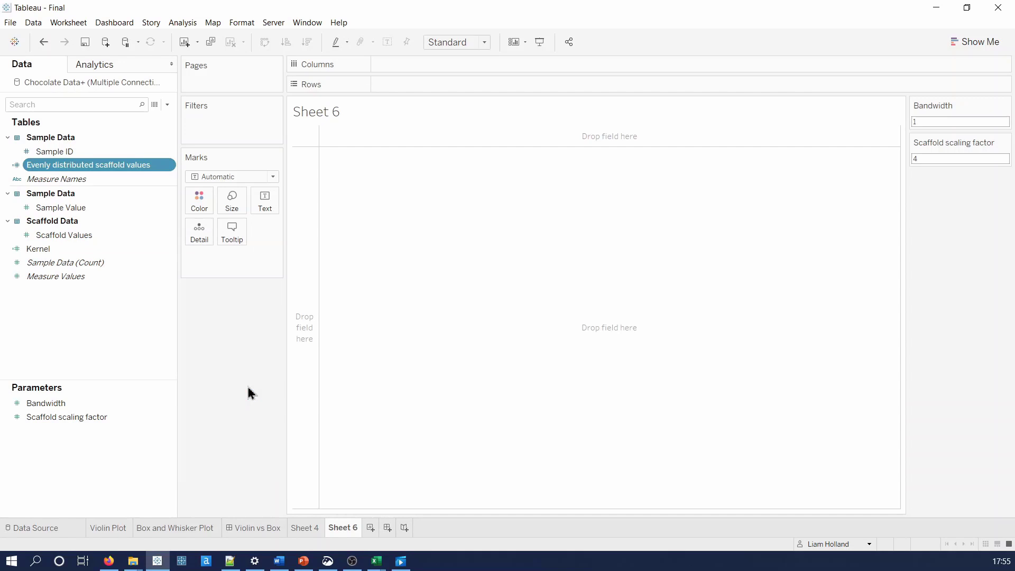
pyautogui.click(169, 166)
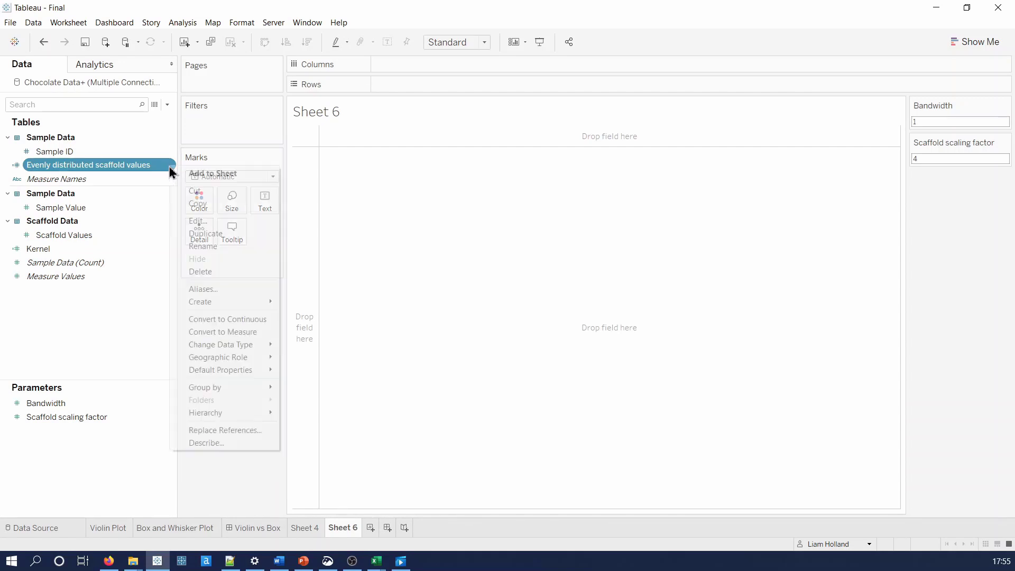
pyautogui.click(214, 319)
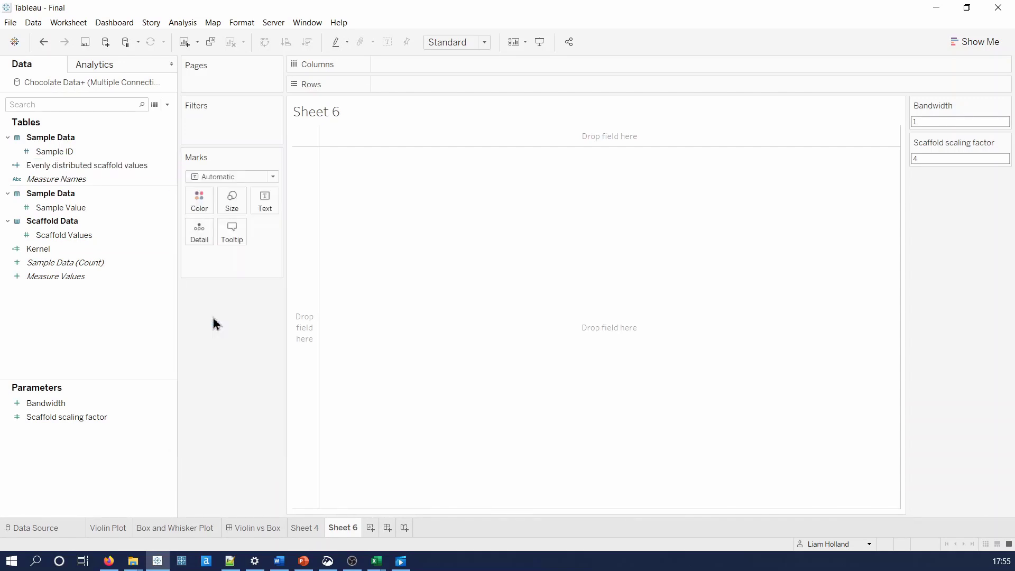
# Plot SUM(Kernel) against Evenly distributed scaffold values, giving a density curve peaking near 0.22 at £2
pyautogui.moveTo(136, 170)
pyautogui.mouseDown()
pyautogui.moveTo(313, 168)
pyautogui.moveTo(496, 72)
pyautogui.mouseUp()
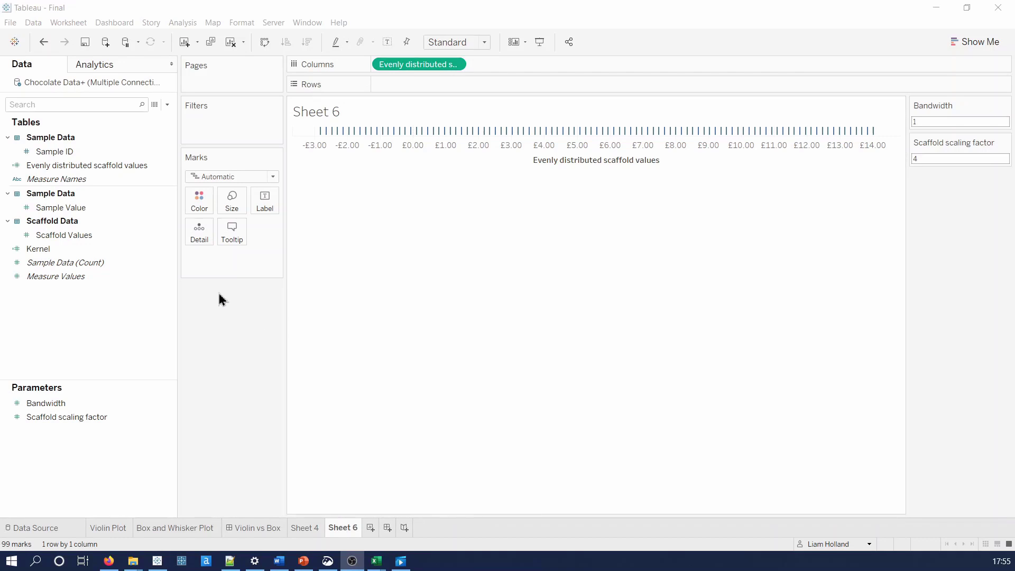
pyautogui.click(63, 254)
pyautogui.moveTo(64, 255)
pyautogui.mouseDown()
pyautogui.moveTo(313, 256)
pyautogui.moveTo(483, 102)
pyautogui.moveTo(478, 93)
pyautogui.mouseUp()
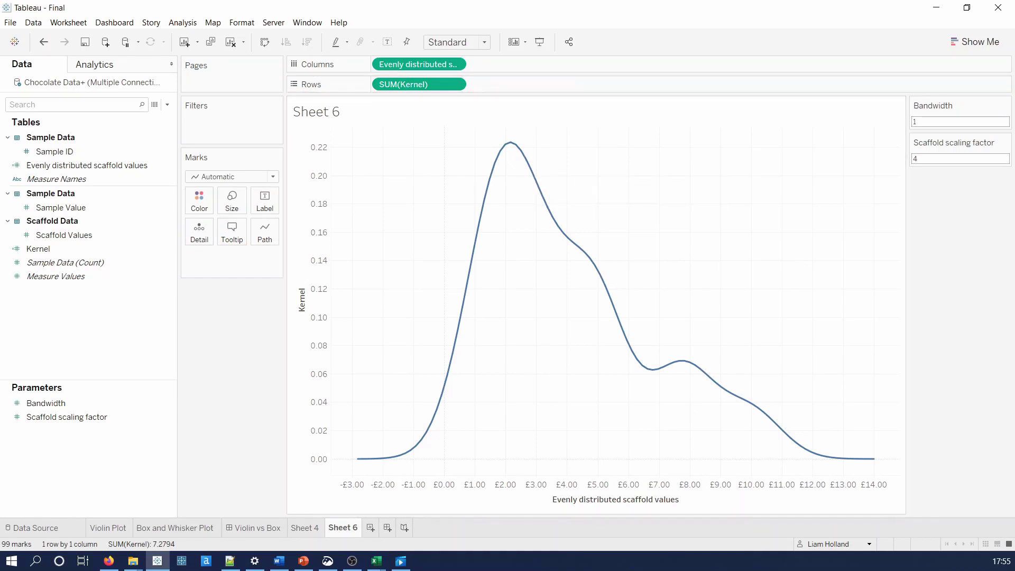
pyautogui.click(218, 325)
pyautogui.moveTo(69, 151); pyautogui.dragTo(199, 208)
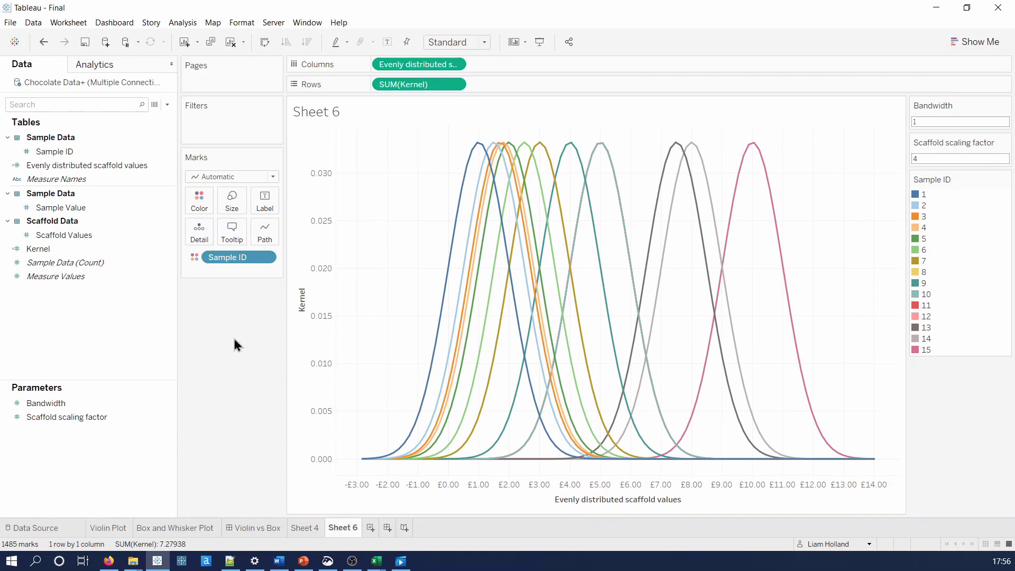
pyautogui.hotkey('ctrl', 'z')
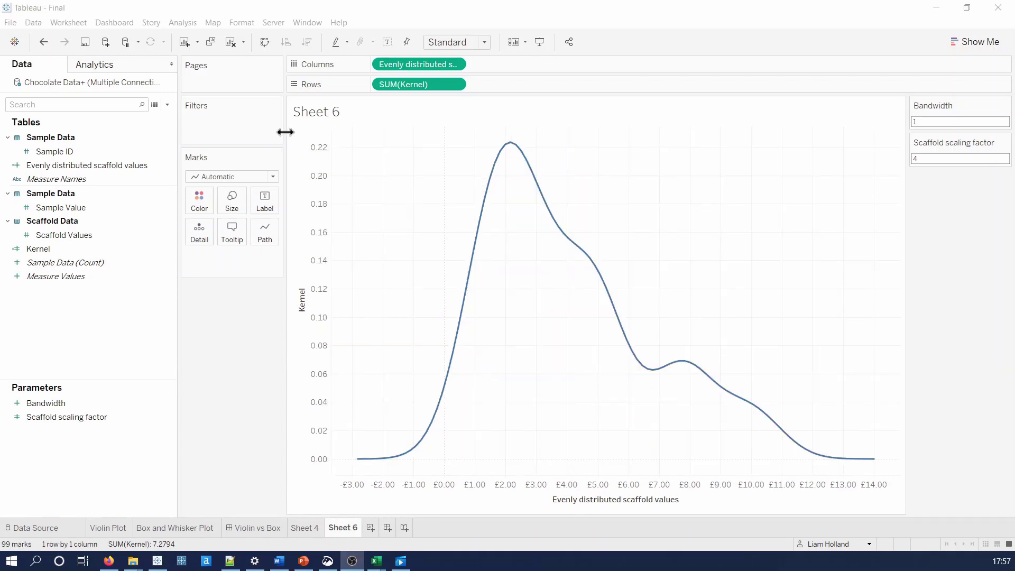
# Swap rows and columns so the curve runs vertically, and add a mirrored -SUM(Kernel) copy beside it
pyautogui.click(265, 51)
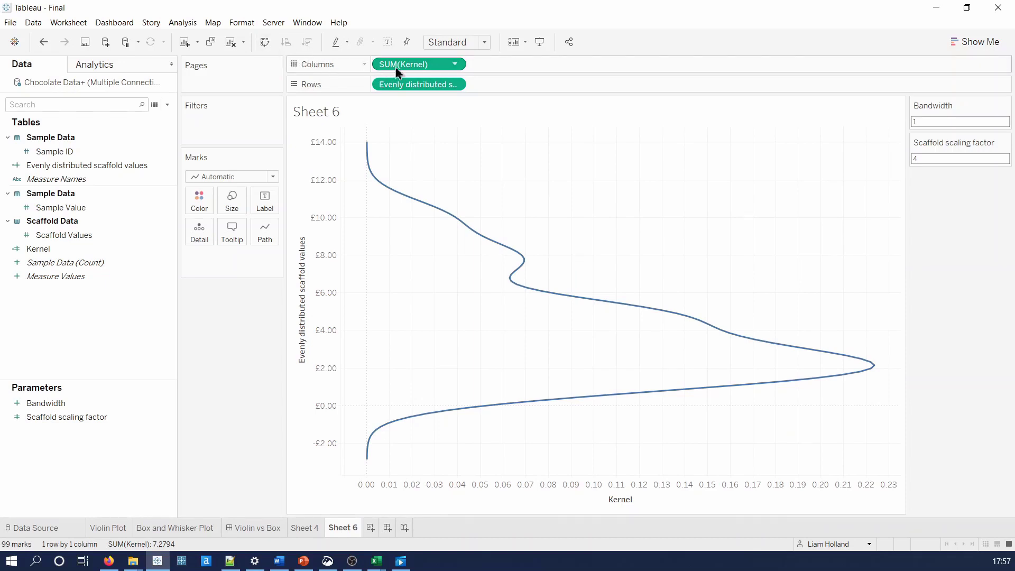
pyautogui.moveTo(400, 69); pyautogui.dragTo(483, 72)
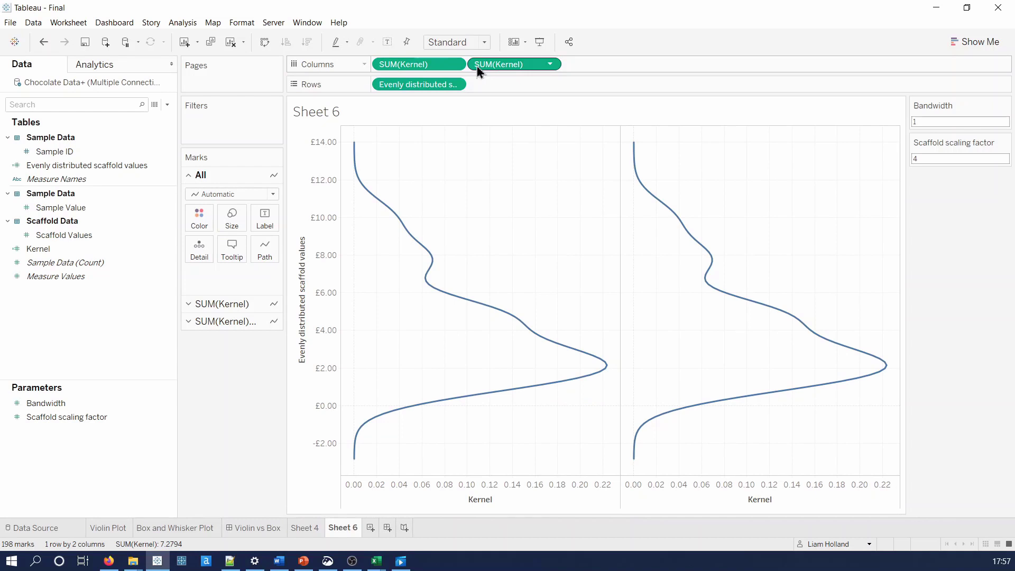
pyautogui.doubleClick(478, 64)
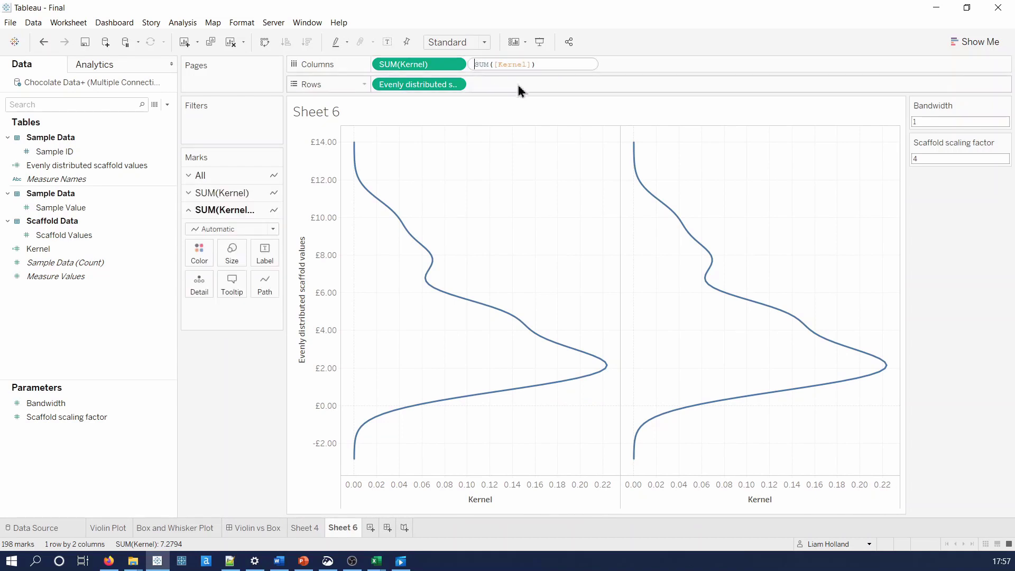
pyautogui.write('-')
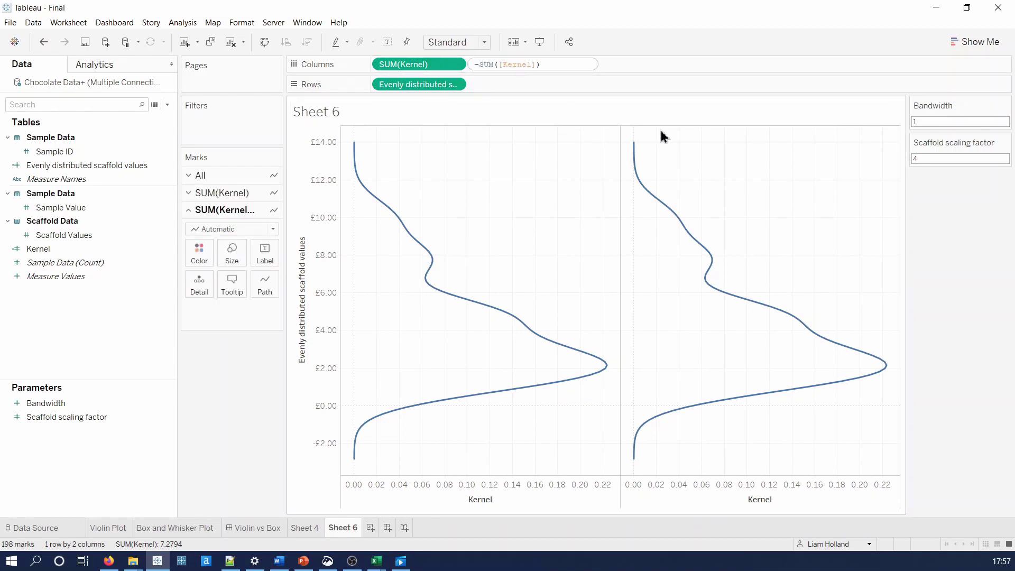
pyautogui.press('Return')
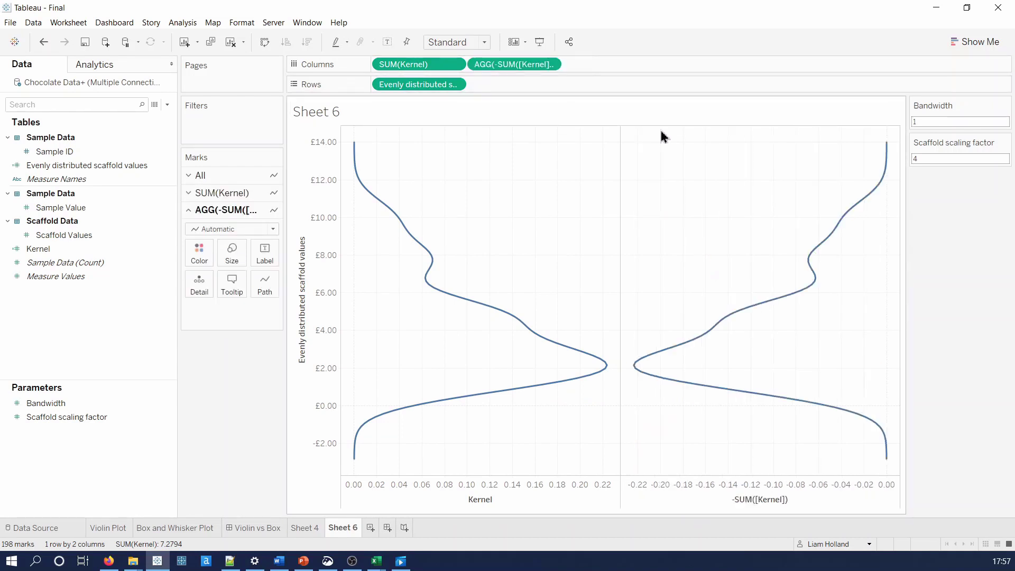
# Combine both kernel halves on a dual axis and synchronize the axes
pyautogui.rightClick(508, 66)
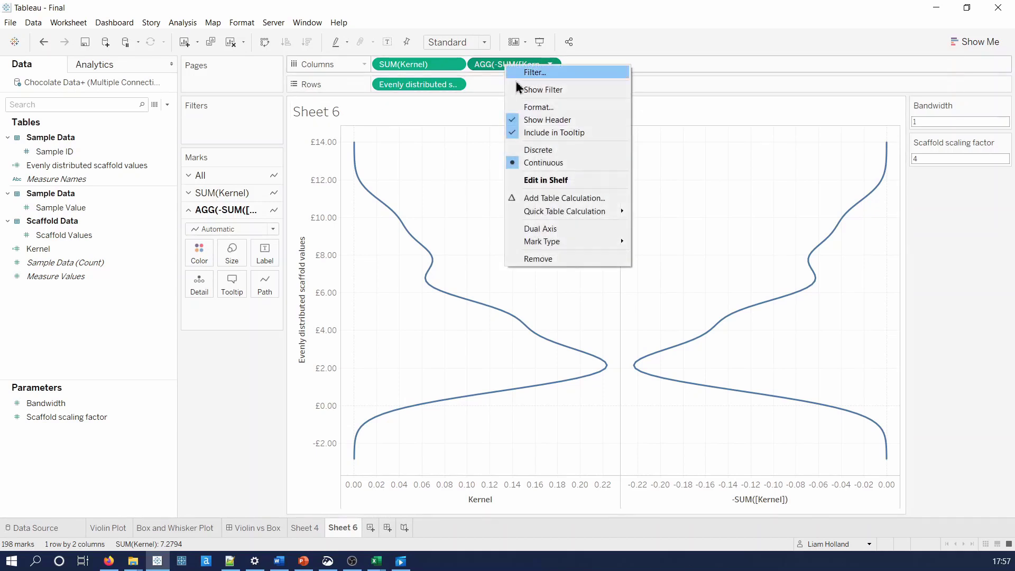
pyautogui.click(550, 229)
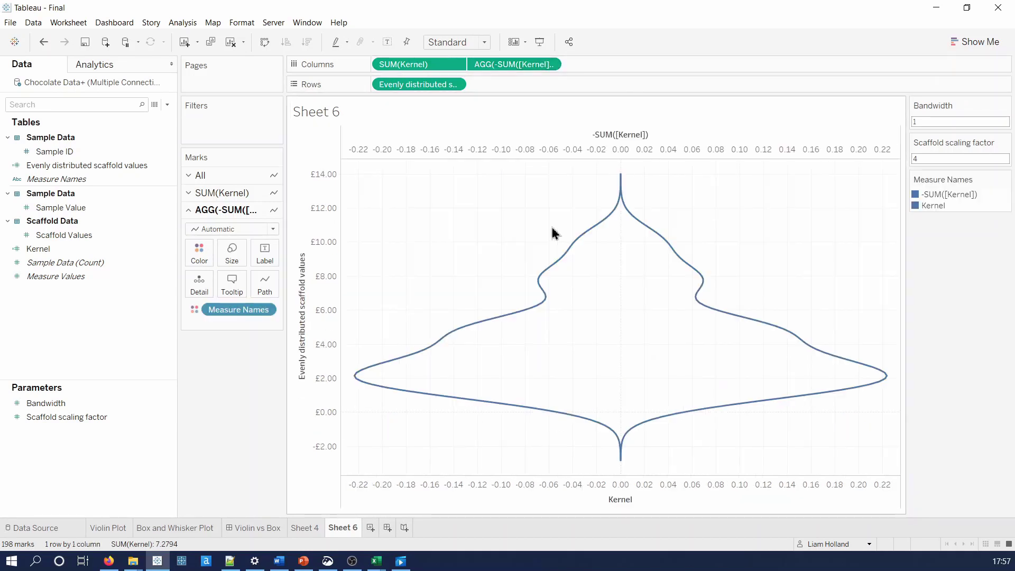
pyautogui.rightClick(562, 148)
pyautogui.click(596, 216)
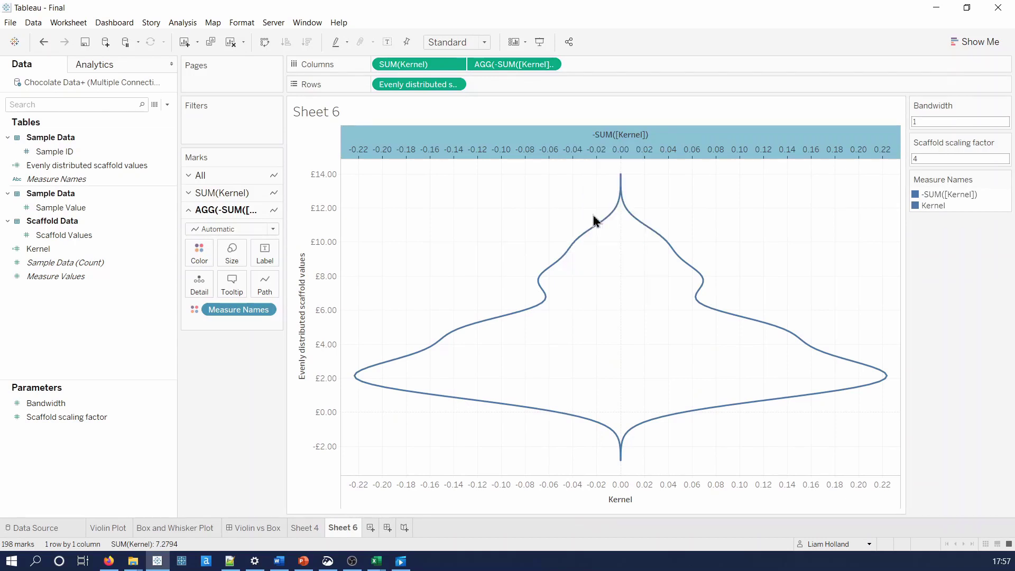
# Set the mark type for All measures to Area to fill the violin
pyautogui.click(188, 178)
pyautogui.click(204, 195)
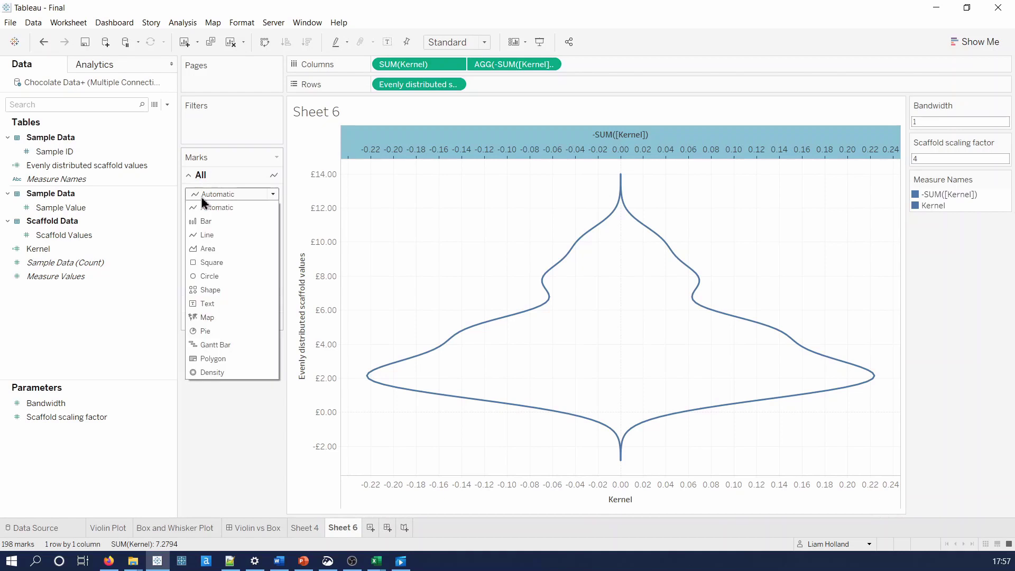
pyautogui.click(212, 248)
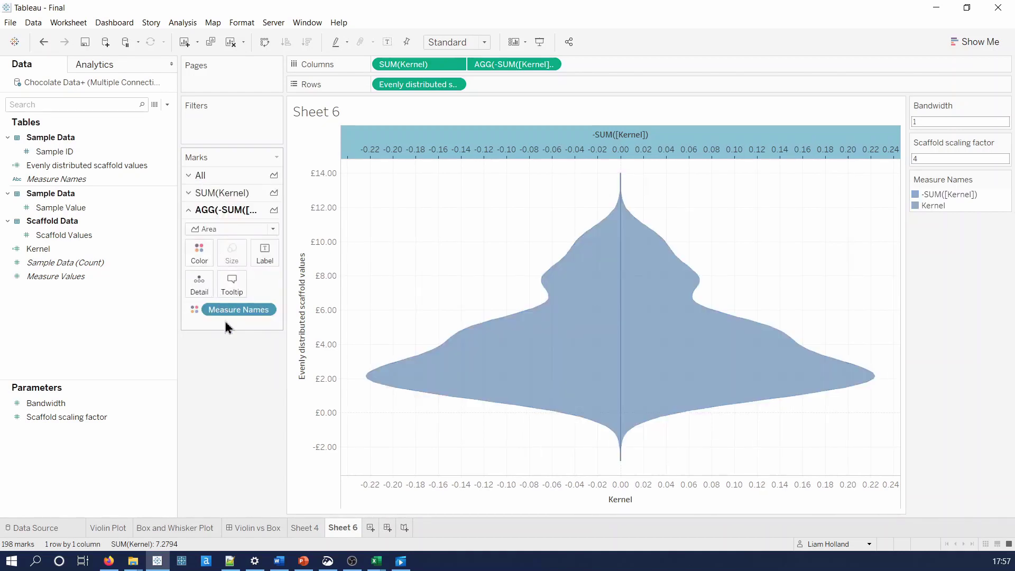